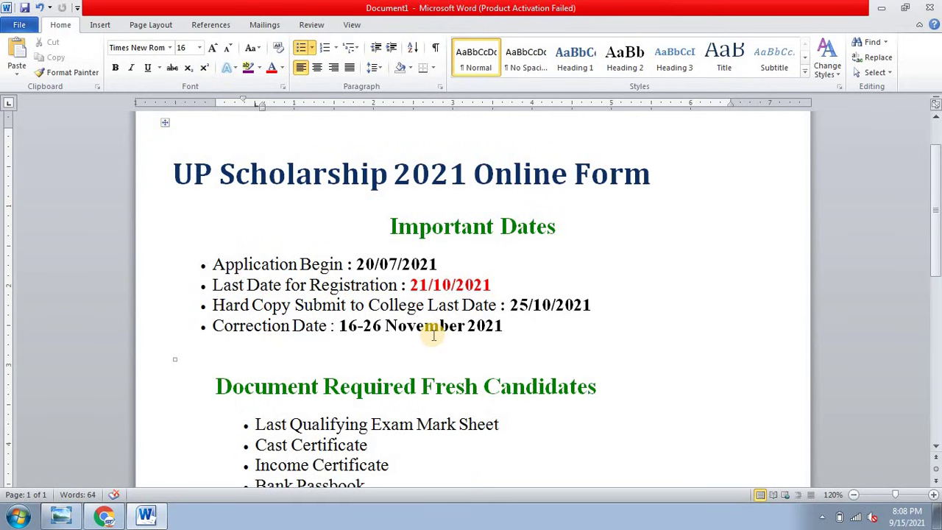
Step: Review the list of documents required for fresh candidates in the UP Scholarship 2021 notes
scroll(391, 328, "down", 3)
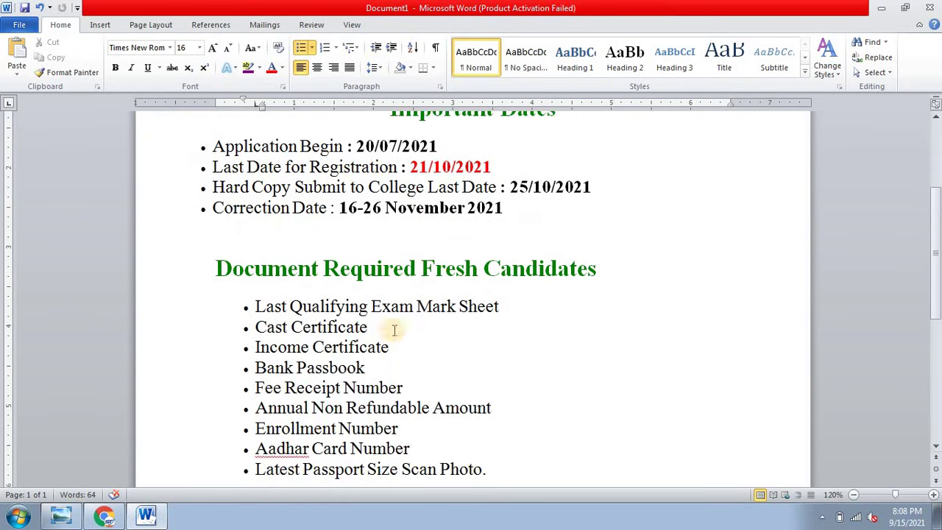
left_click_drag(516, 306, 501, 305)
scroll(536, 288, "down", 1)
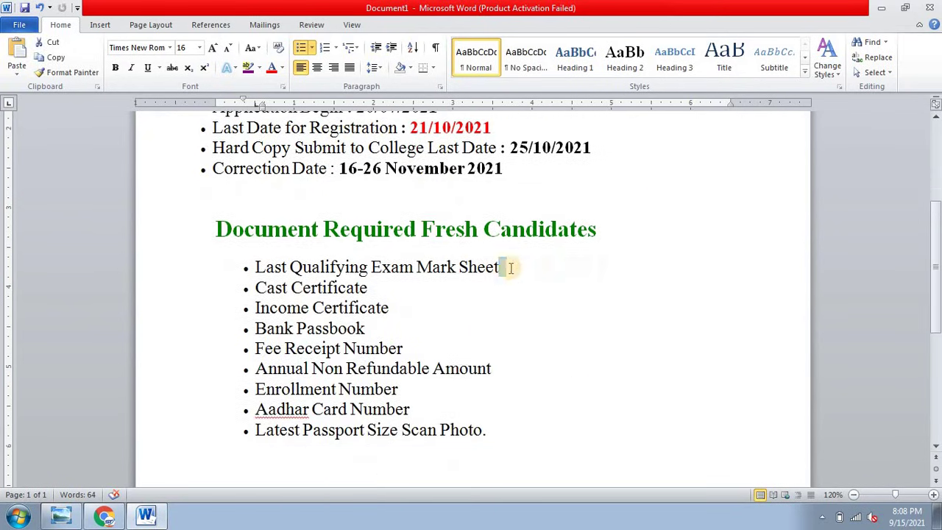
left_click(506, 268)
scroll(507, 265, "down", 1)
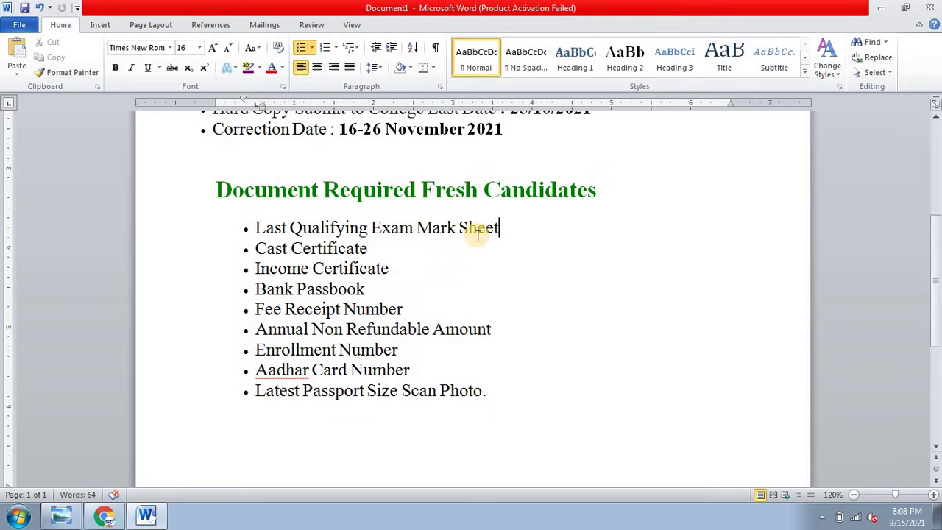
left_click(404, 249)
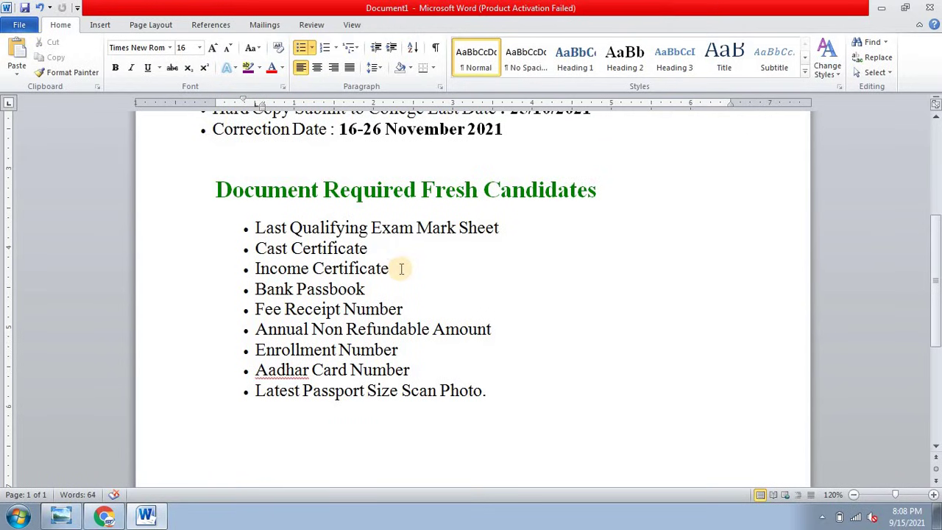
left_click(402, 269)
key("Down")
key("Down")
key("Right")
key("Right")
key("Right")
key("Down")
key("Down")
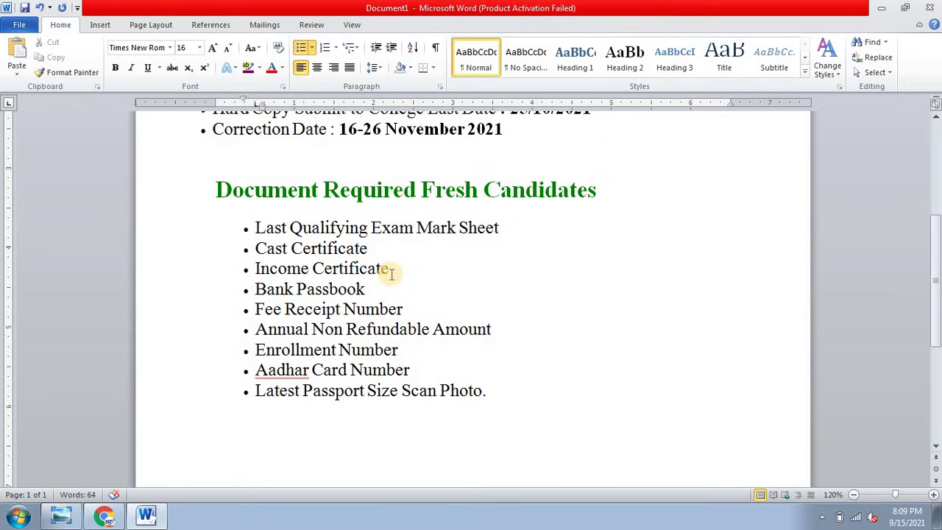
key("Down")
key("Down")
Step: Review the registration, hard copy submission and correction dates under the Important Dates heading
scroll(385, 225, "up", 3)
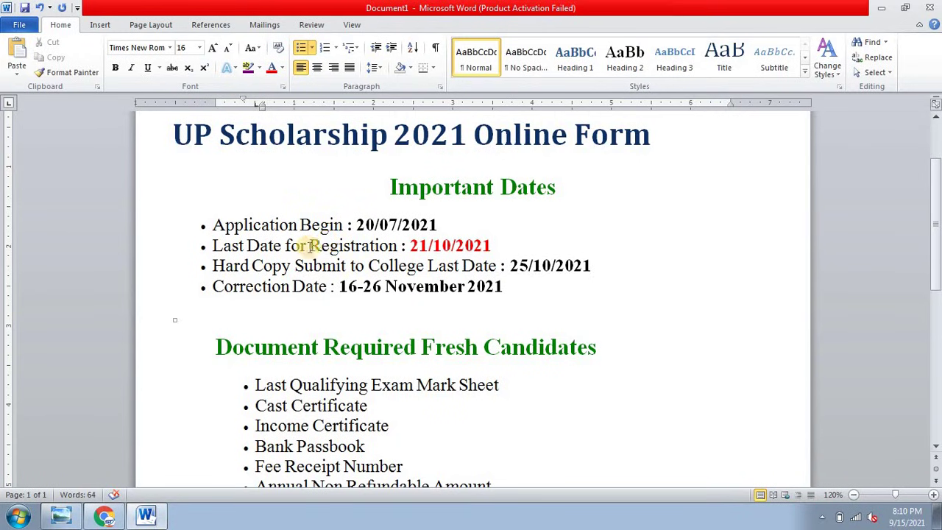
left_click(282, 248)
left_click_drag(251, 267, 566, 265)
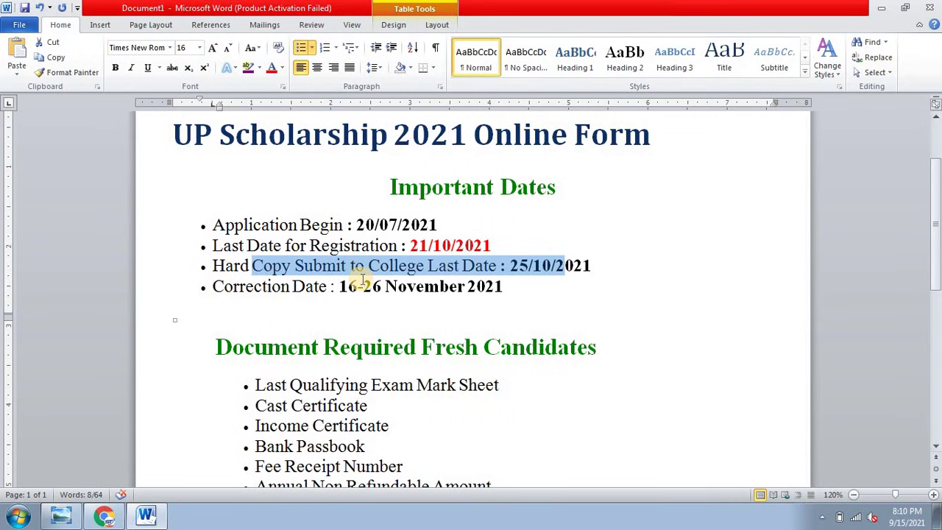
left_click_drag(330, 287, 570, 297)
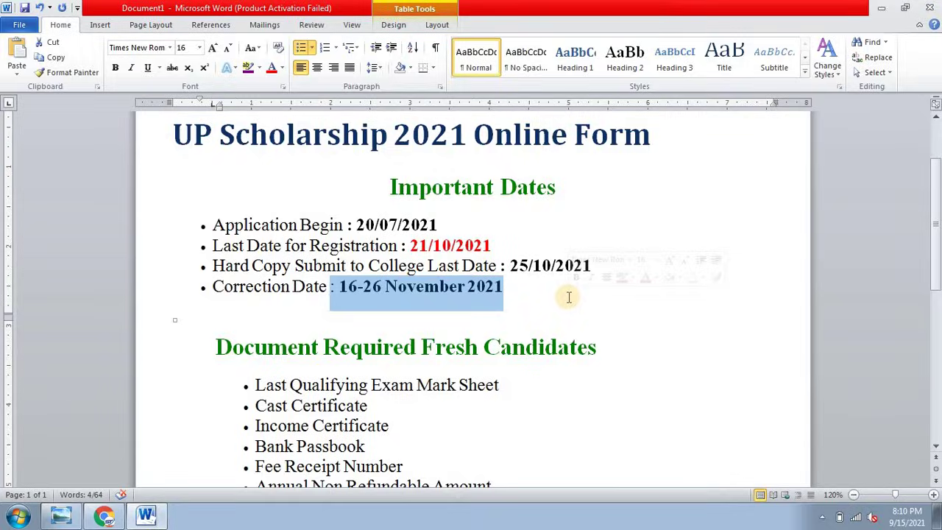
Step: Switch to Chrome, open the Government of Uttar Pradesh scholarship site from a Google search for up scholarship, and dismiss its pop-up
key("alt+Tab")
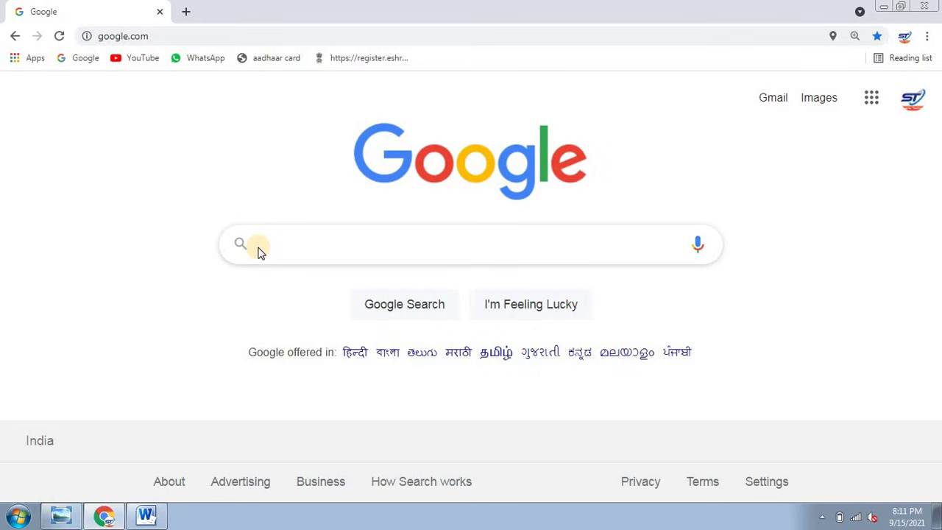
left_click(927, 36)
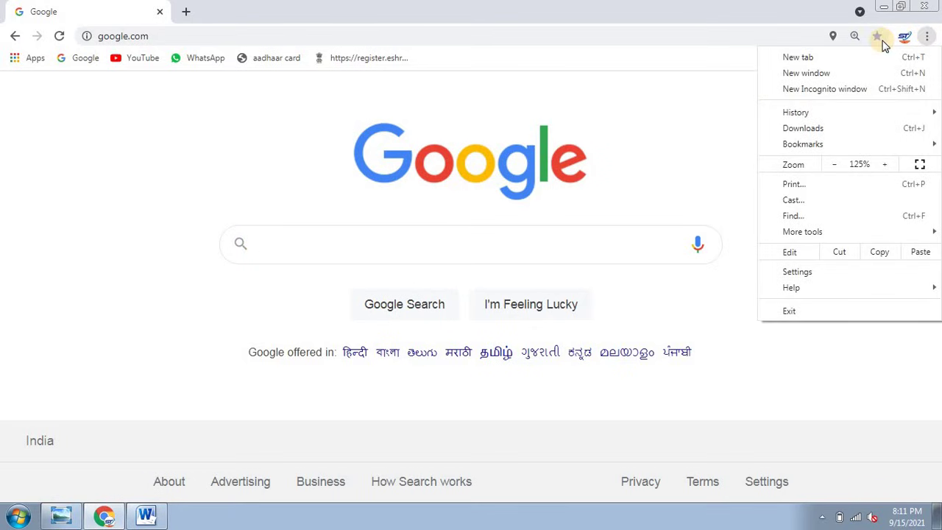
left_click(271, 253)
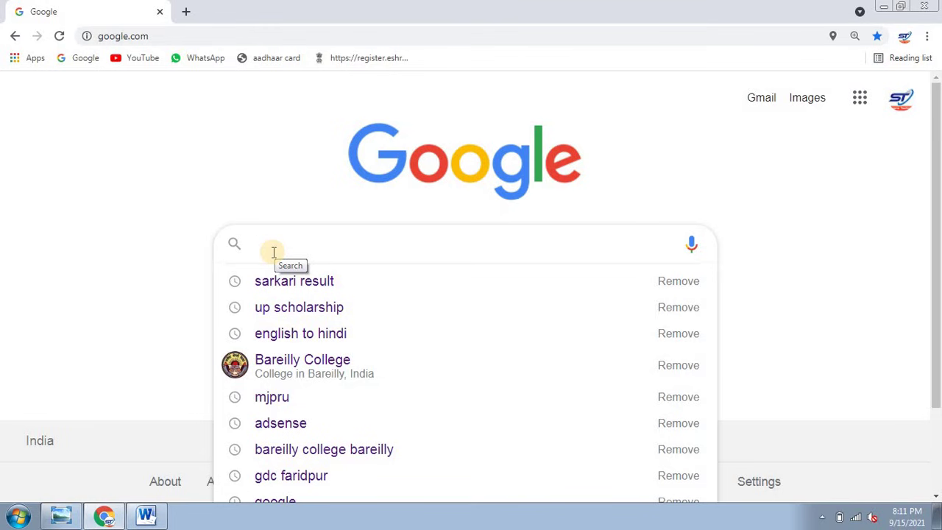
key("Down")
key("Down")
key("Return")
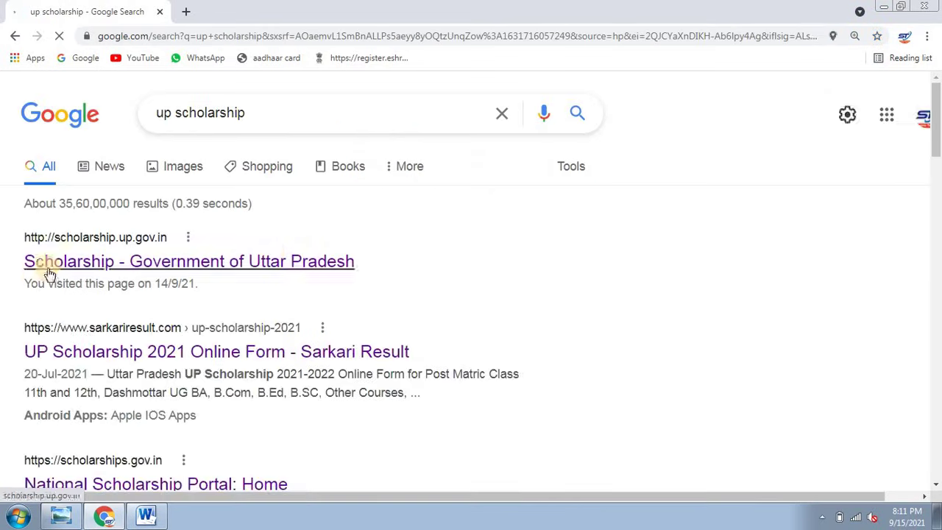
left_click(135, 263)
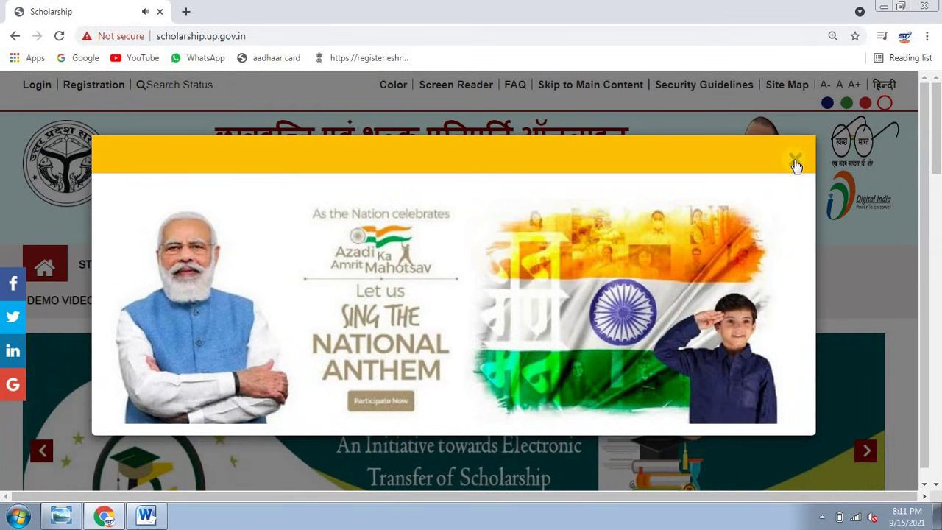
left_click(793, 164)
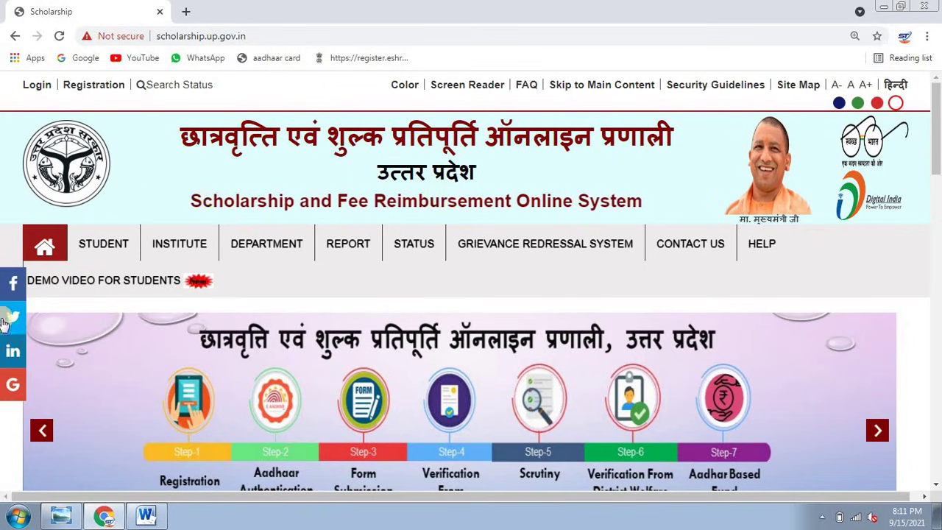
Step: Open the student registration form for Postmatric Other Than Intermediate (Fresh) under the ST, SC, General category
mouse_move(101, 248)
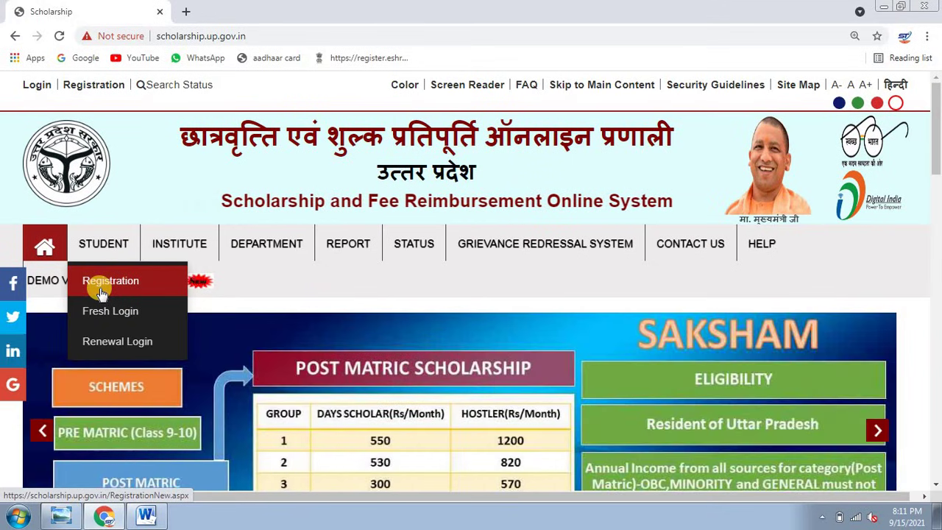
left_click(120, 289)
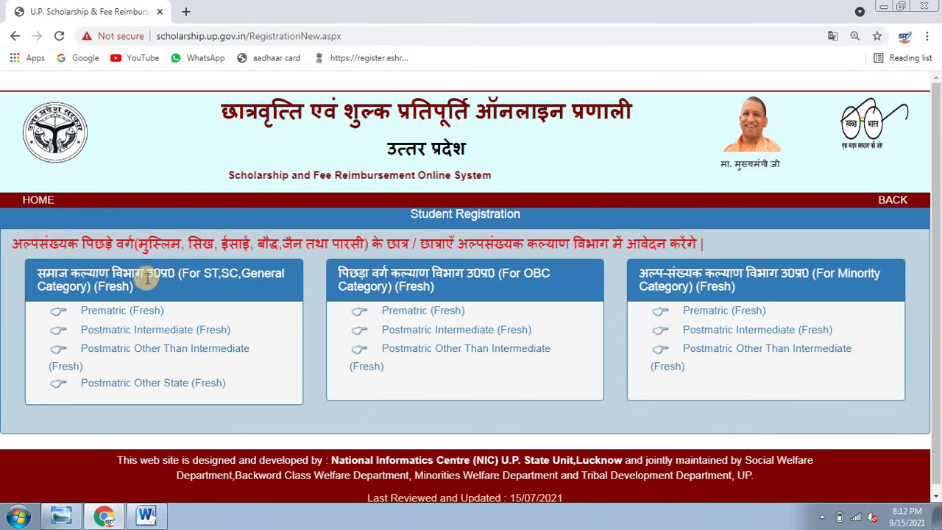
scroll(153, 272, "down", 1)
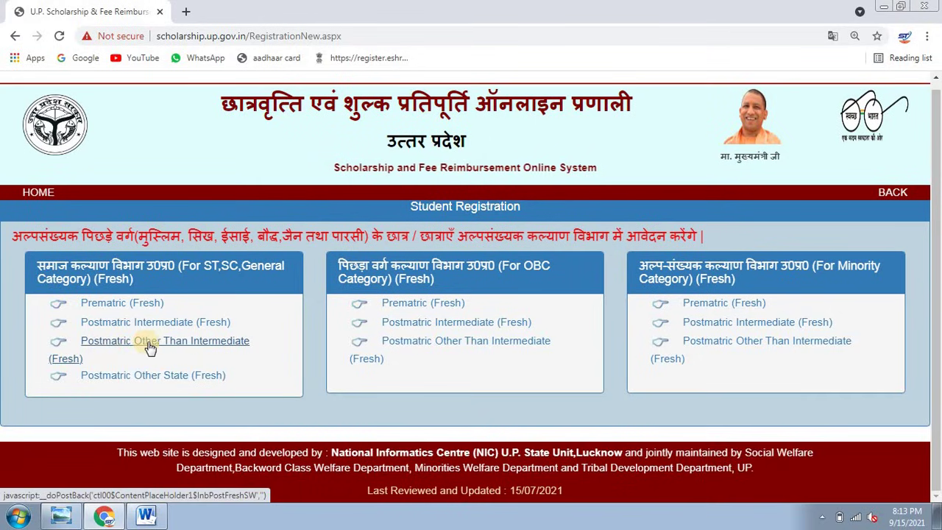
left_click(195, 349)
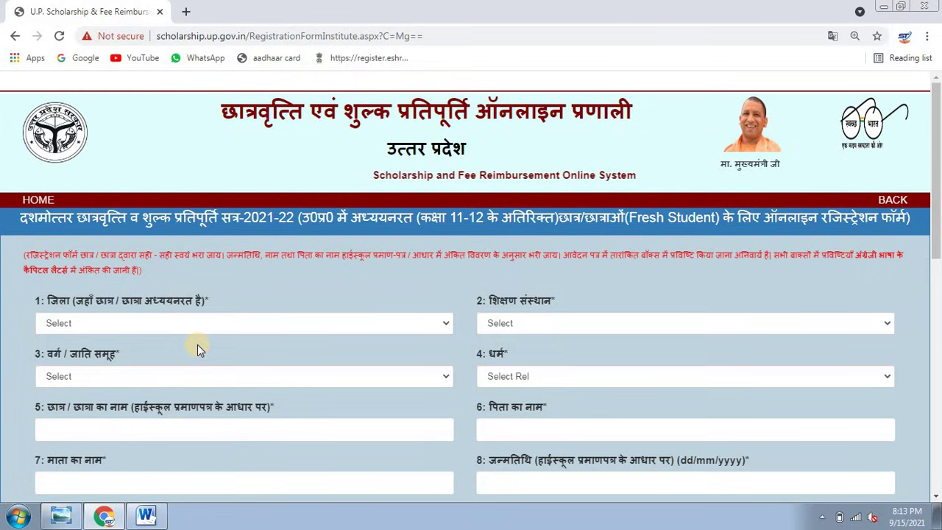
Step: Set the district of study to Bareilly and the educational institution to GOVT. P.G. COLLEGE FARIDPUR
left_click(173, 329)
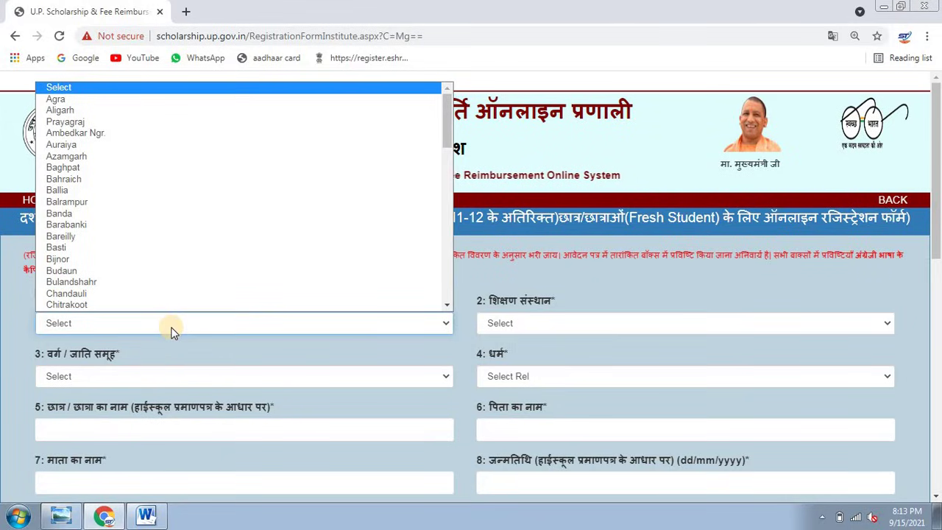
type("bare")
key("Return")
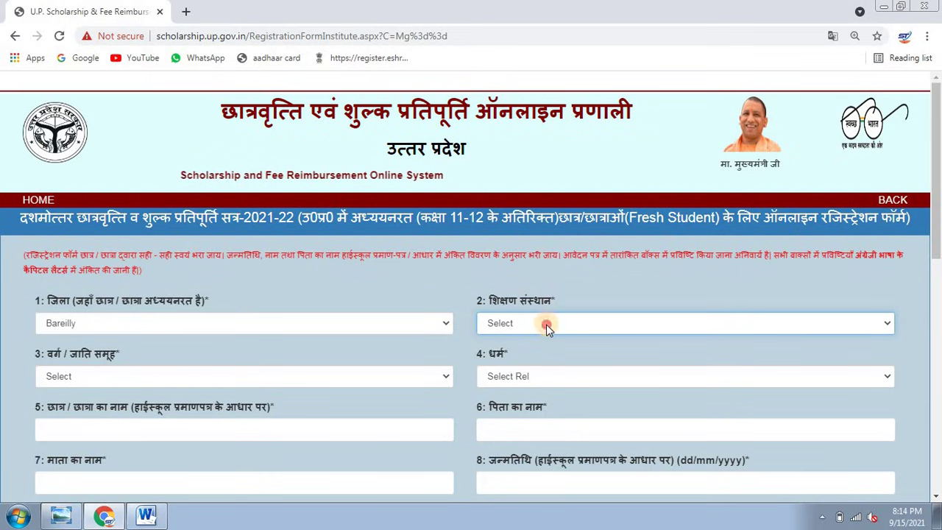
scroll(657, 286, "down", 1)
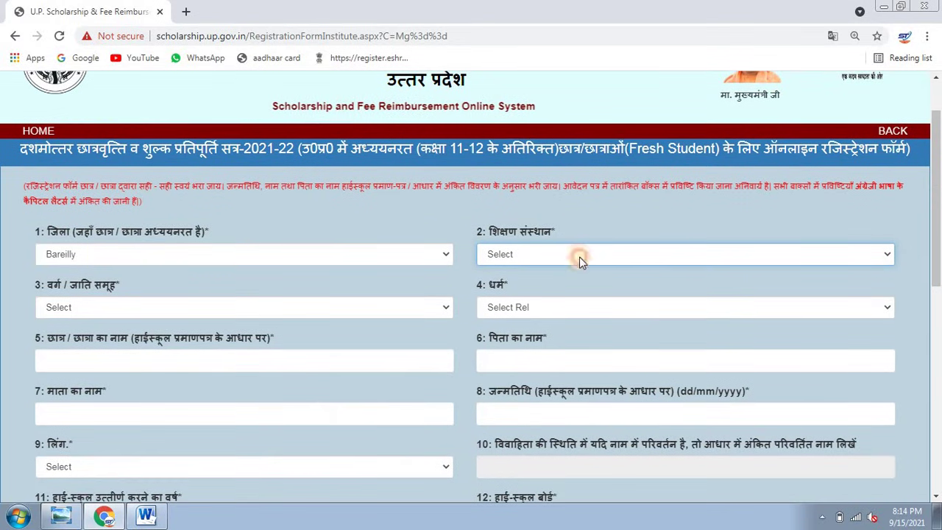
left_click(579, 255)
Step: Set the caste category to सामान्य वर्ग (General) and the religion to Hindu
left_click(220, 307)
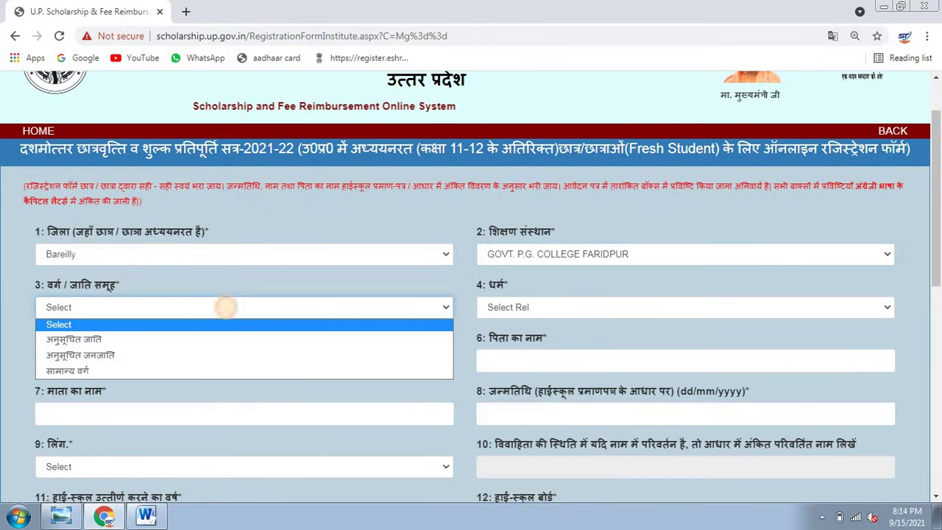
left_click(156, 370)
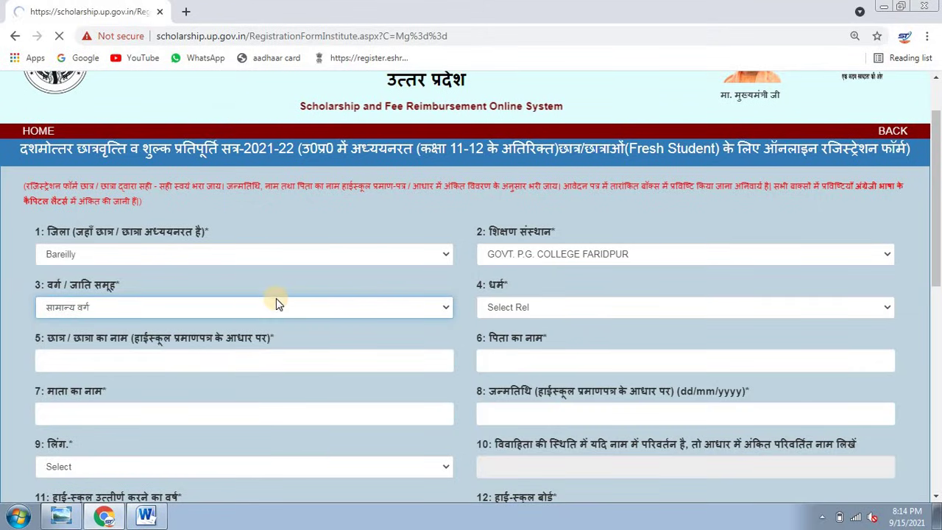
scroll(509, 242, "down", 1)
left_click(508, 242)
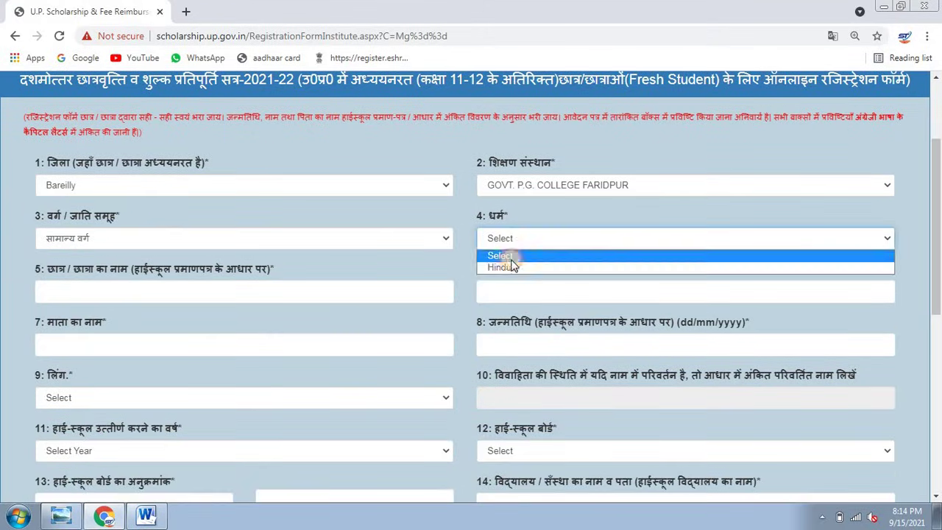
left_click(510, 268)
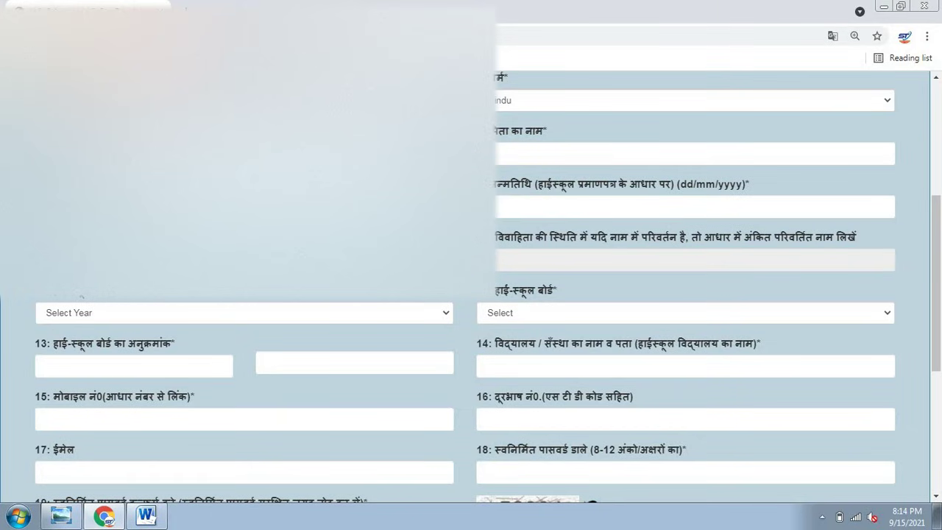
Step: Fill in the father's name and the date of birth as on the high-school certificate, and select the student's gender
left_click(532, 155)
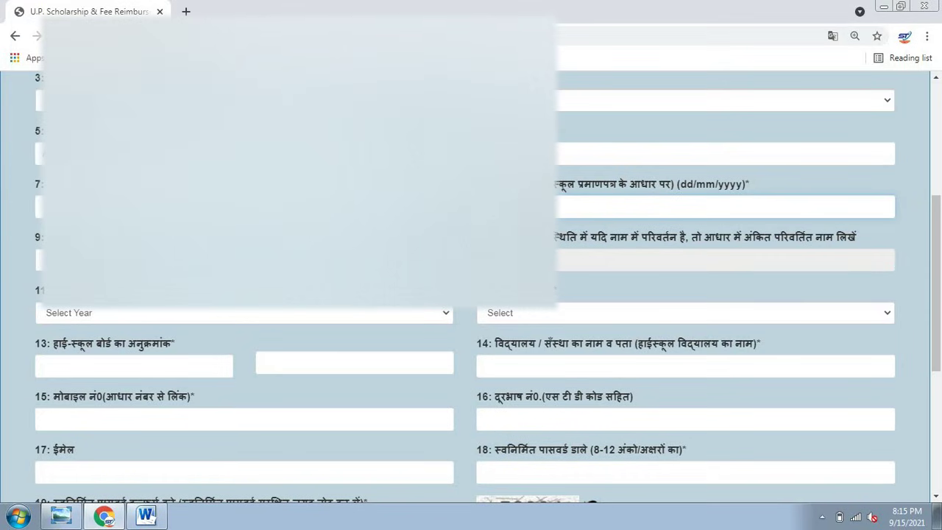
left_click_drag(536, 185, 668, 193)
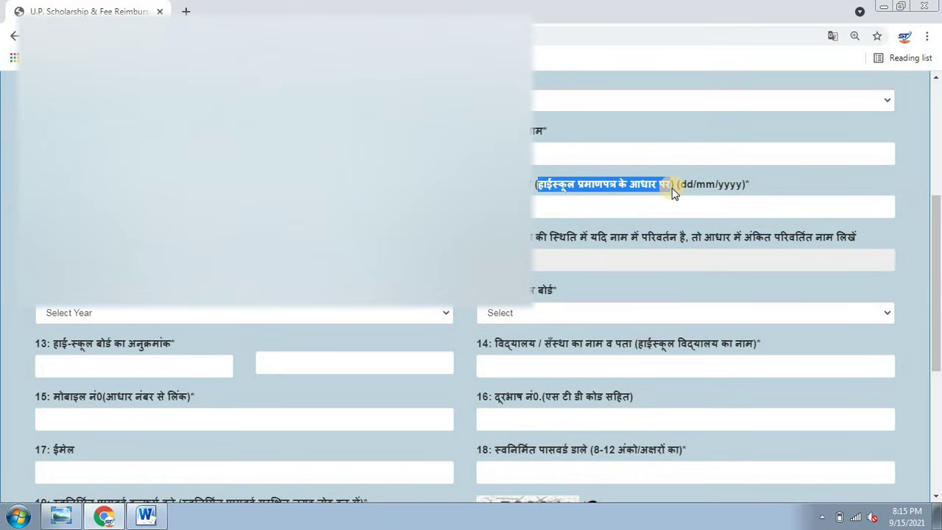
left_click(599, 213)
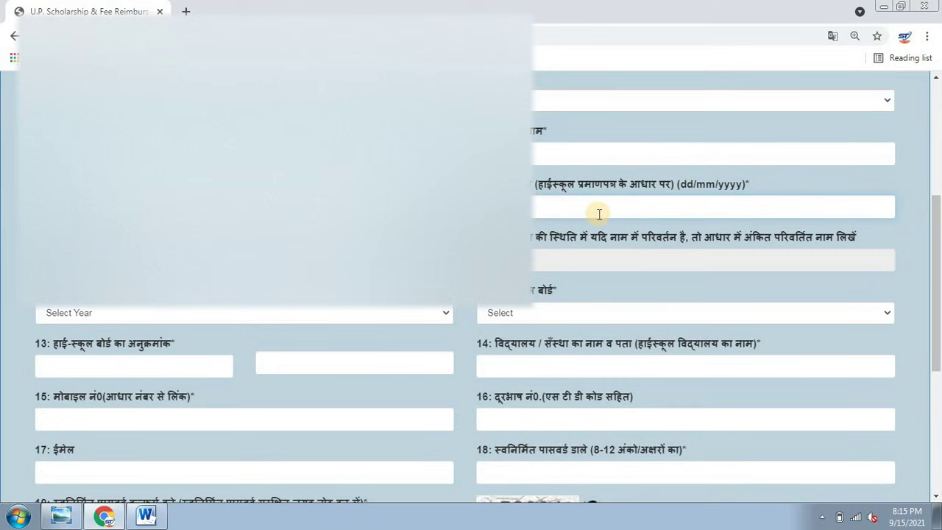
left_click(295, 260)
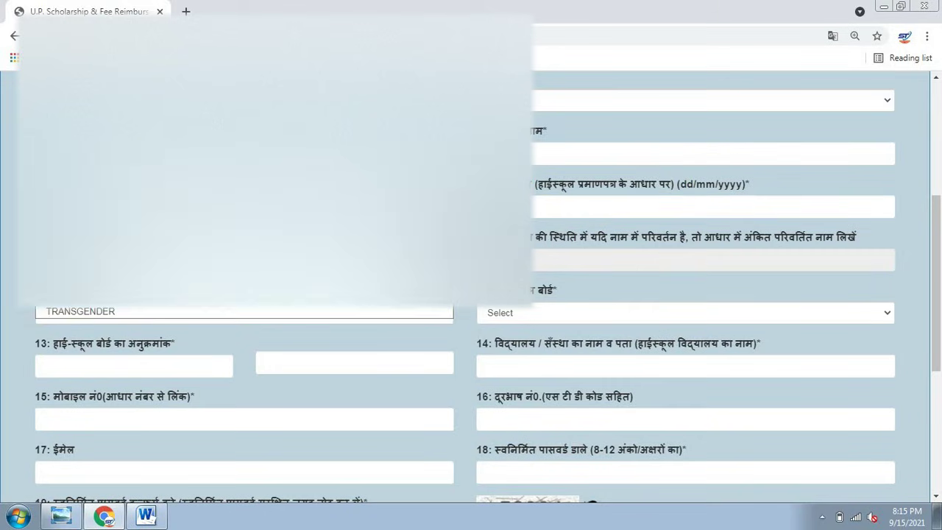
left_click(294, 285)
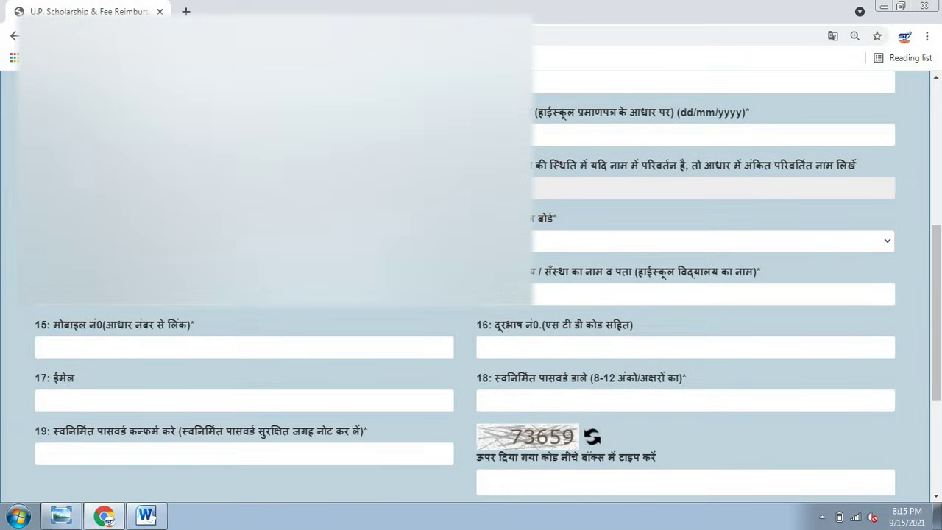
Step: Set the high-school passing year to 1999 and select the high-school board
left_click(294, 242)
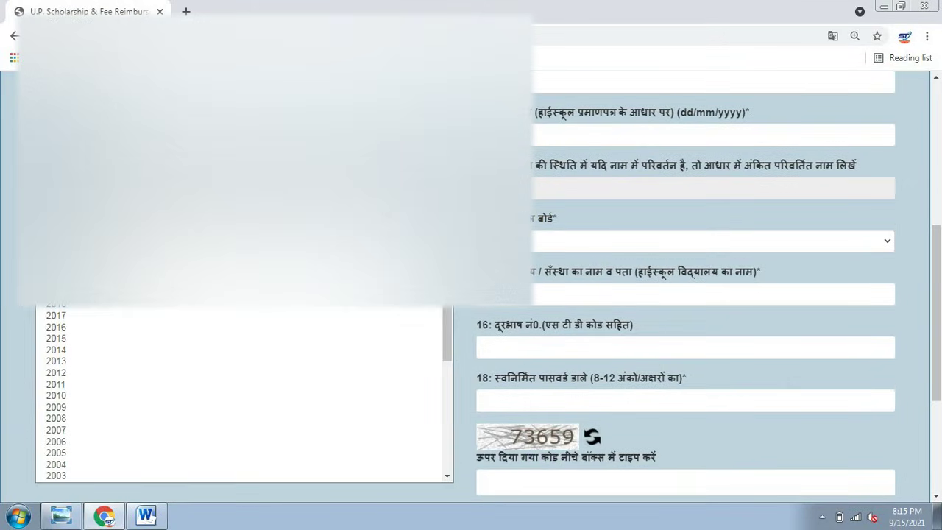
key("1")
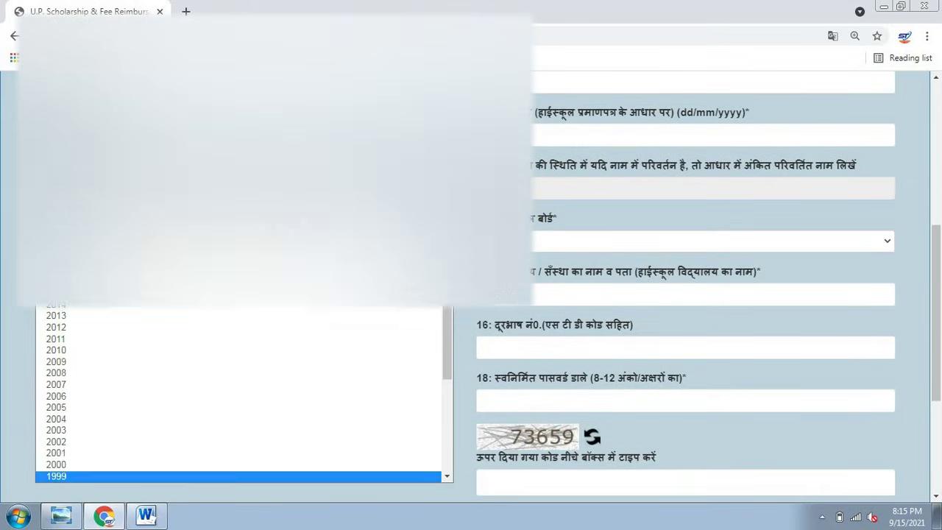
key("Return")
left_click(542, 240)
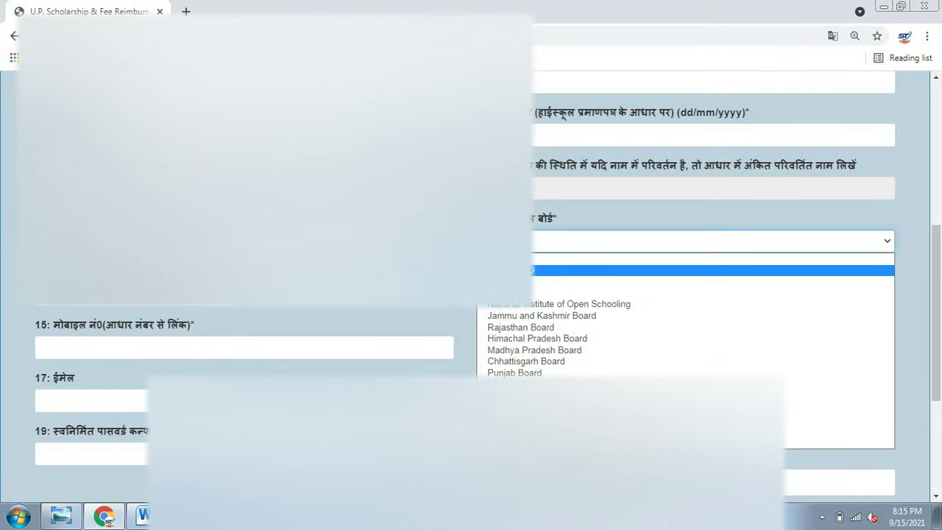
key("Return")
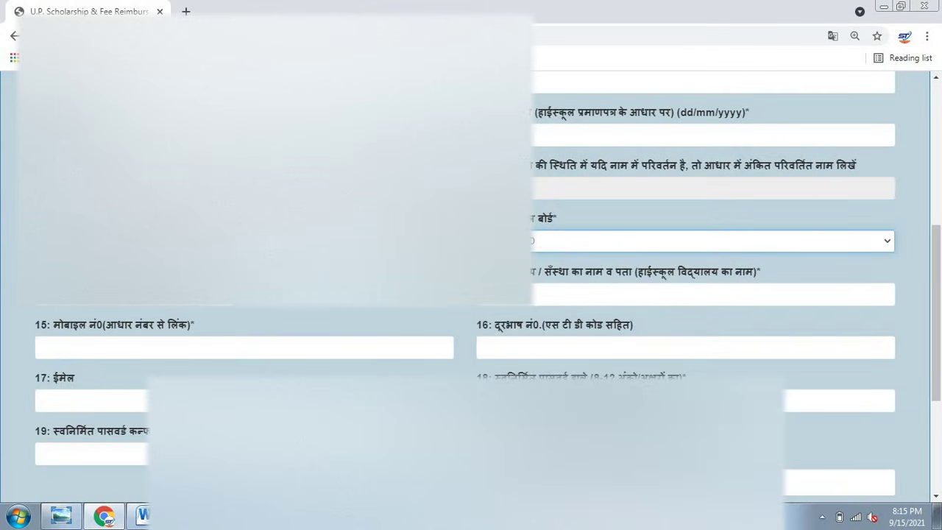
key("Tab")
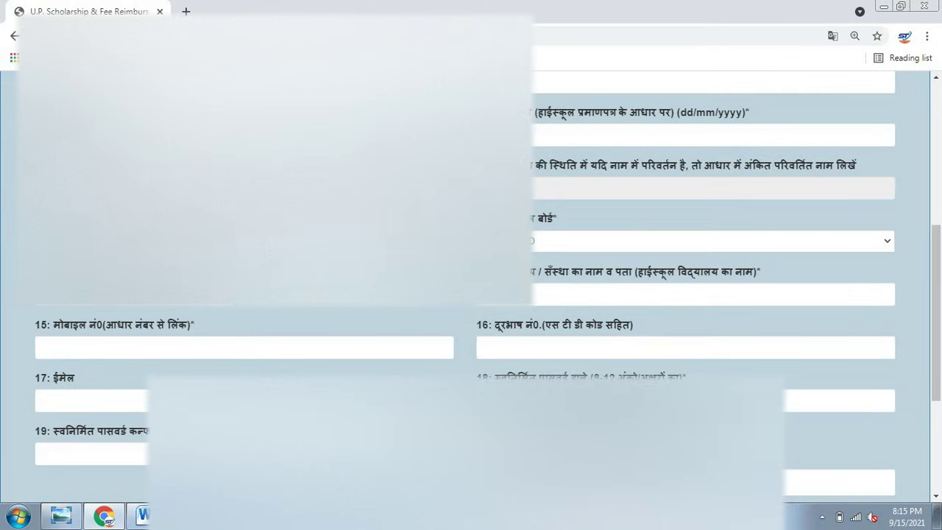
Step: Fill in the name and address of the high school and the student's e-mail address
left_click(560, 299)
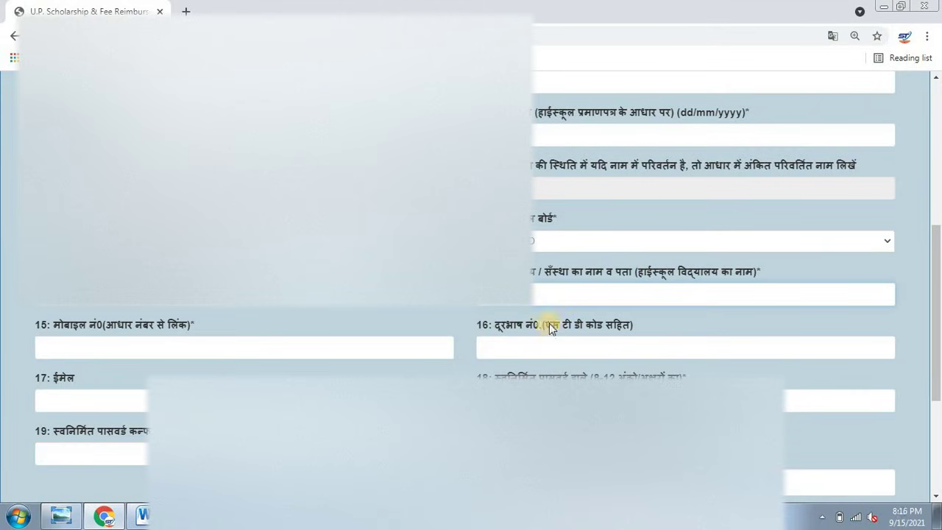
scroll(639, 292, "down", 1)
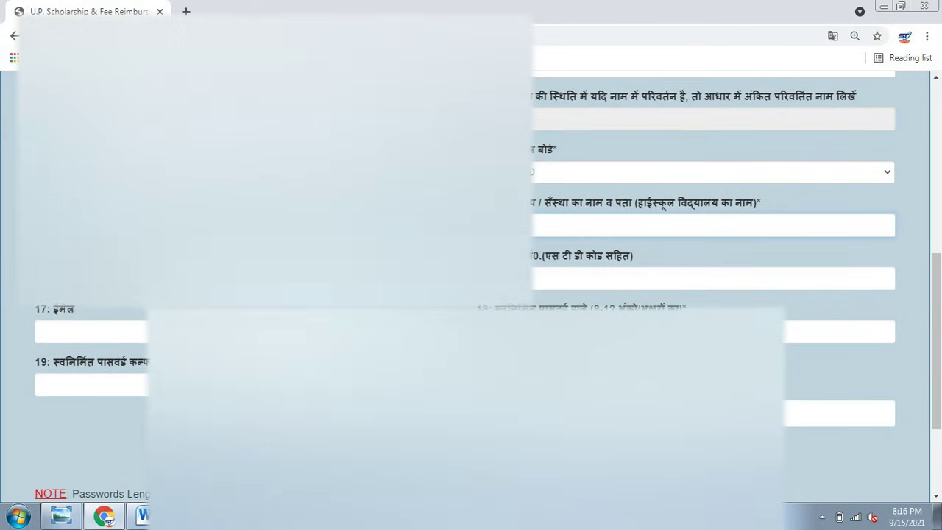
left_click(66, 331)
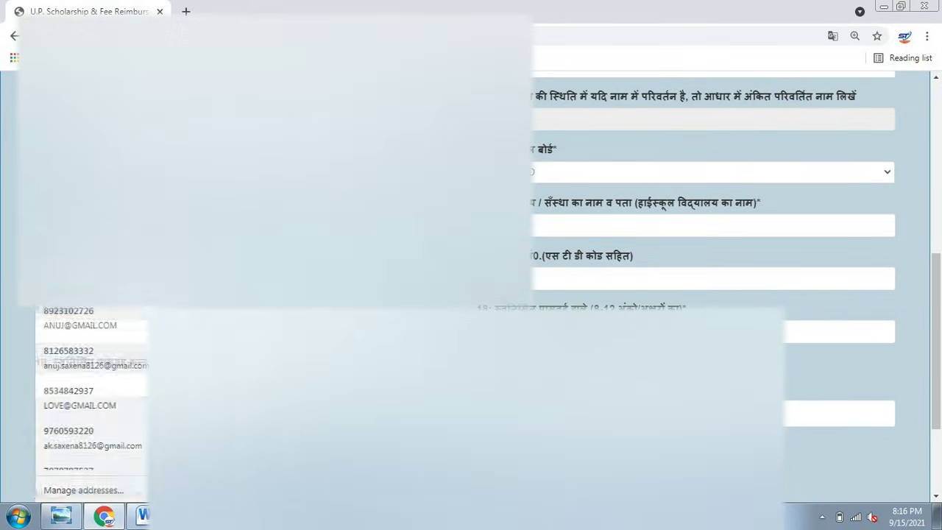
key("Escape")
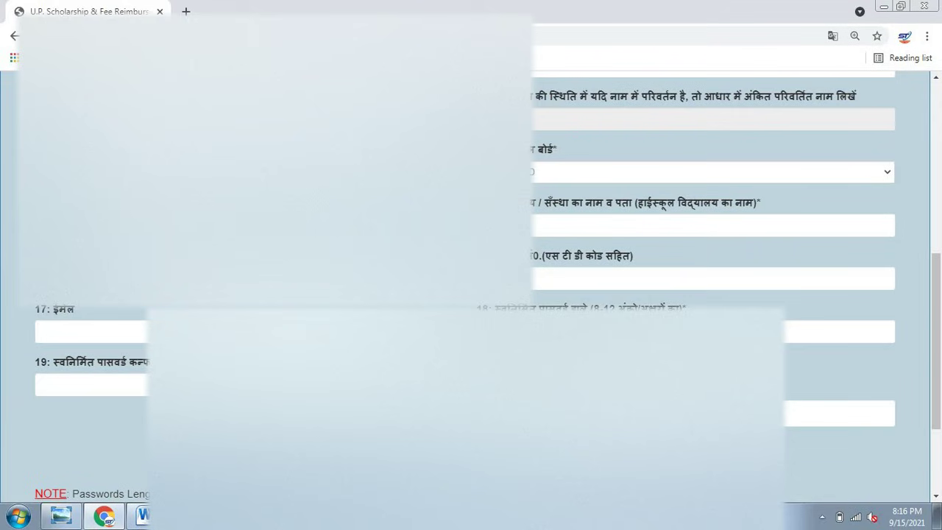
left_click(84, 332)
left_click(140, 358)
left_click(124, 331)
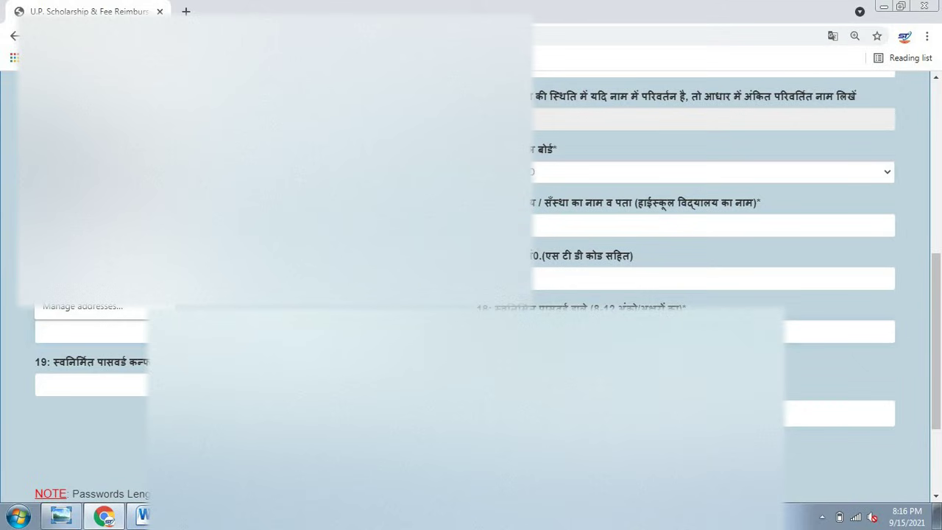
scroll(471, 295, "down", 2)
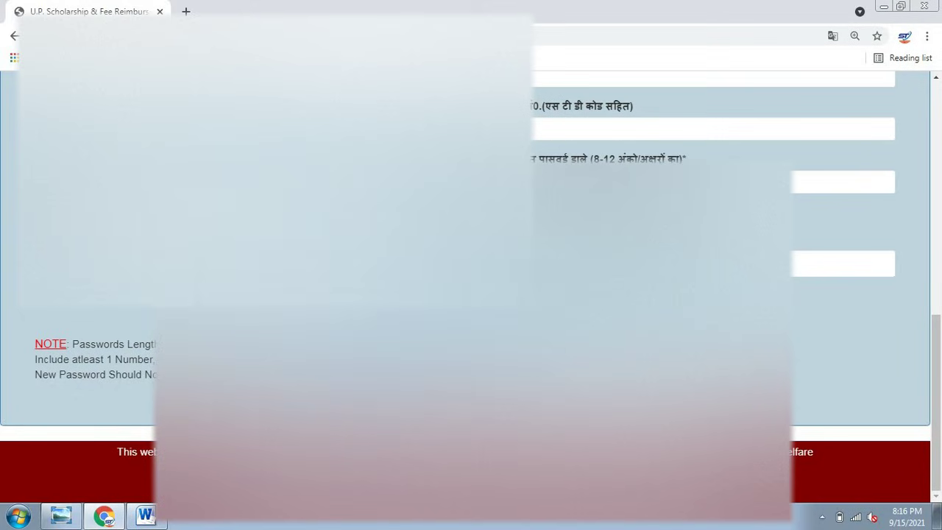
Step: Review the password rules, enter and confirm the self-made password, fill in the captcha code and submit the registration
scroll(471, 294, "up", 4)
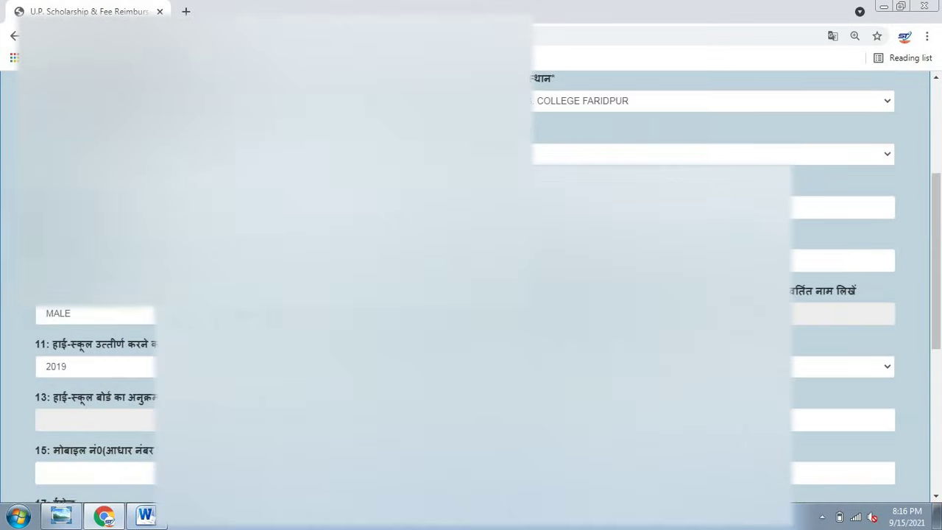
scroll(471, 294, "down", 4)
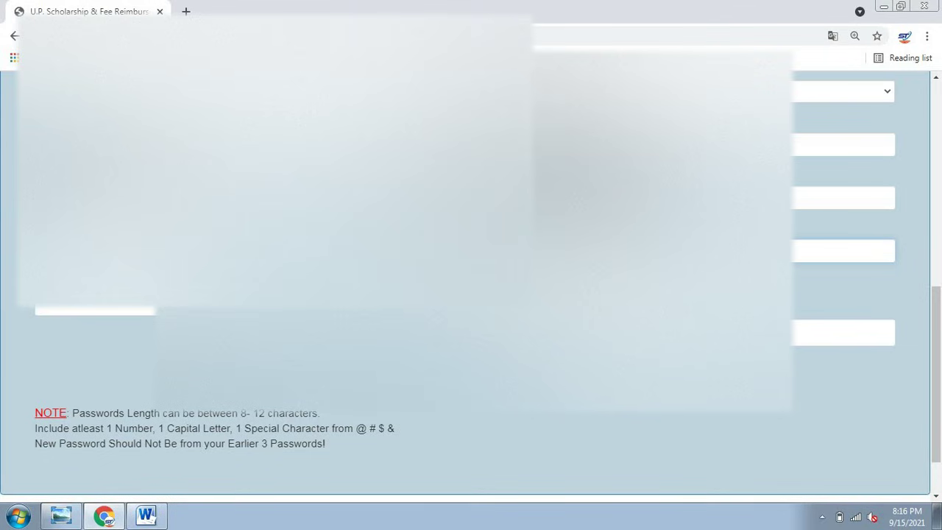
left_click_drag(354, 430, 389, 426)
left_click(383, 425)
left_click(400, 426)
left_click(44, 307)
left_click(662, 333)
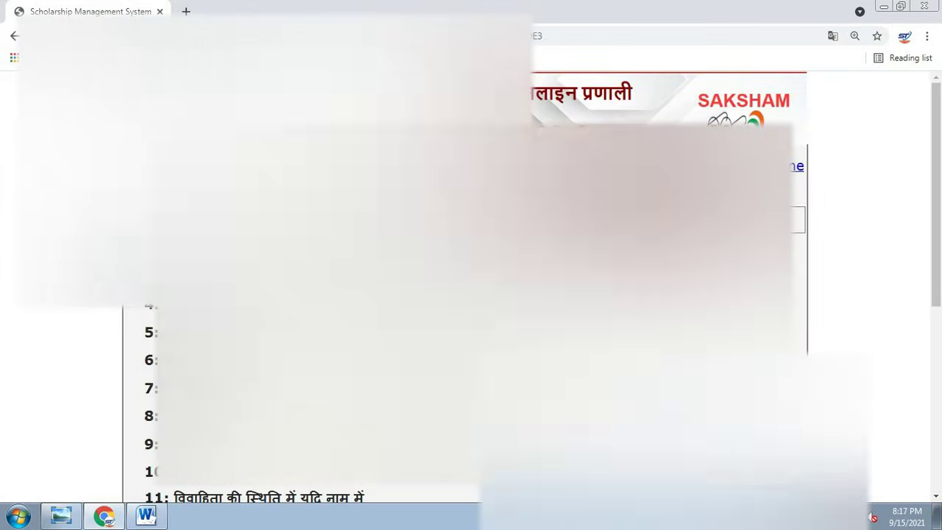
Step: Check the registration slip and open the fresh Postmatric OtherThan Inter Student Login page in a separate tab
scroll(181, 386, "down", 6)
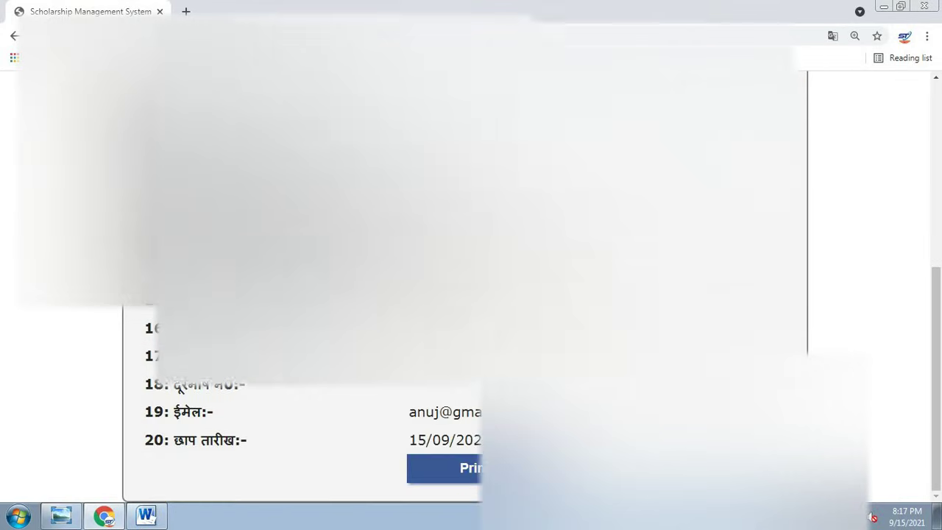
scroll(180, 387, "up", 5)
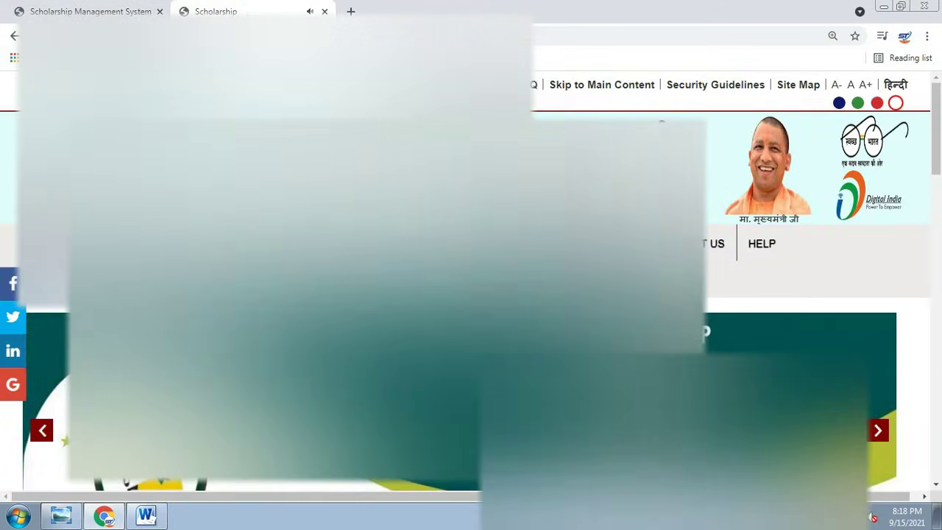
scroll(472, 295, "down", 1)
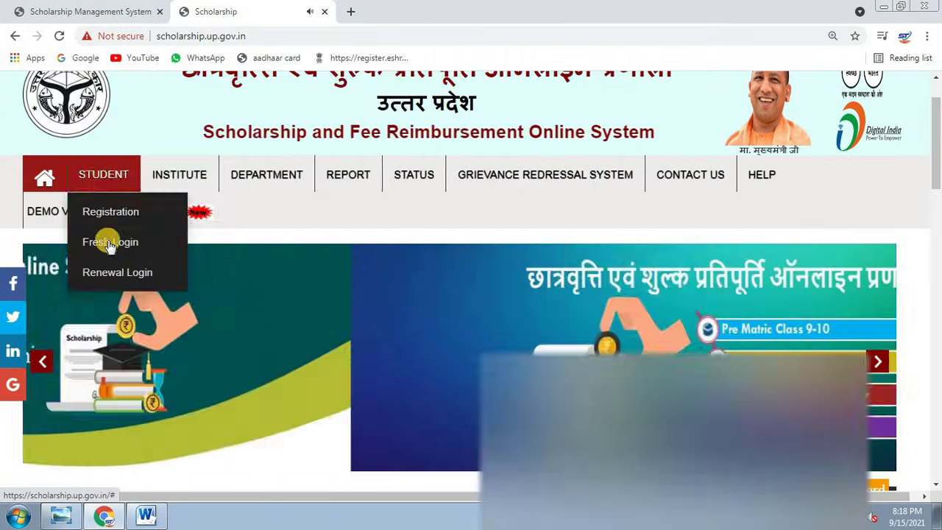
mouse_move(105, 244)
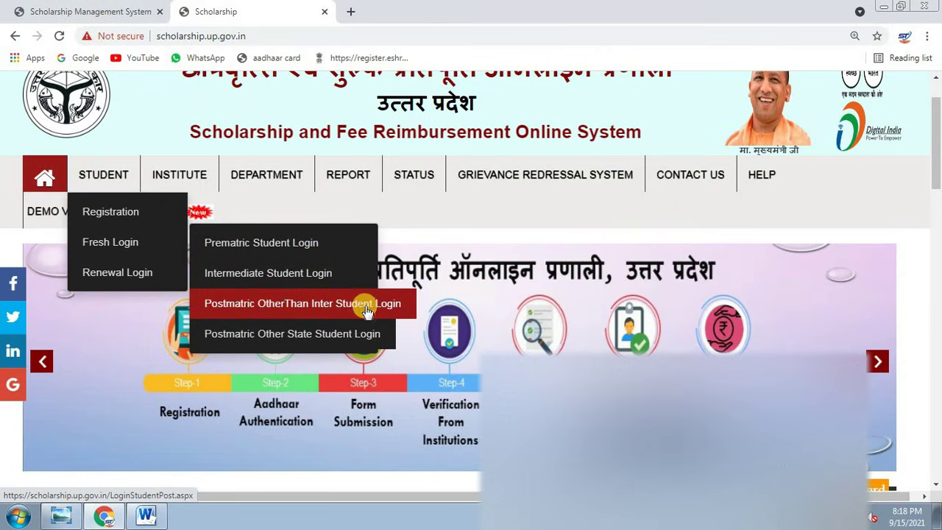
left_click(391, 308)
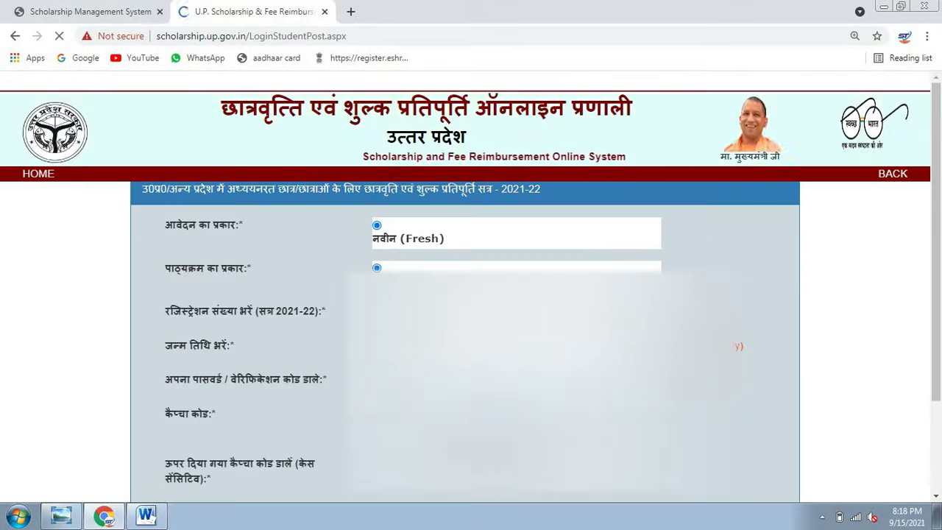
Step: Log in to the postmatric student account with the registration number, date of birth, password and captcha code
scroll(465, 309, "down", 2)
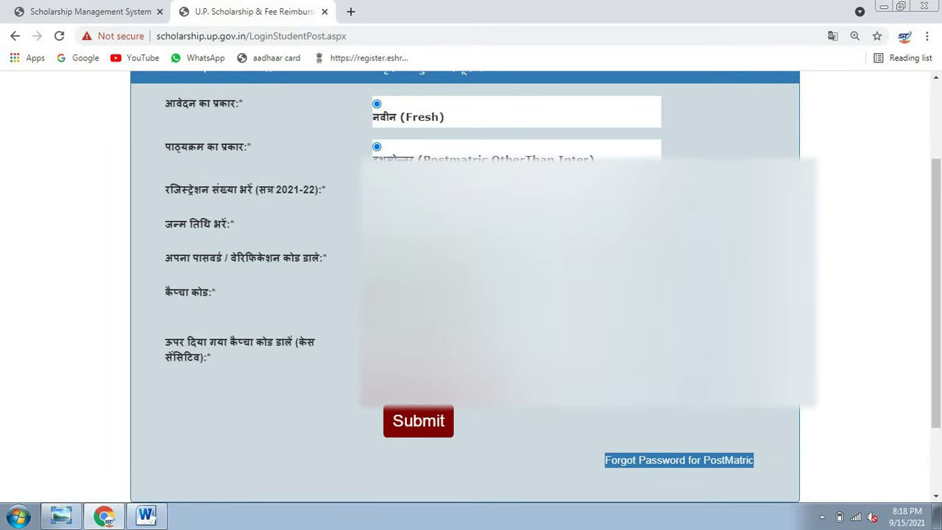
scroll(606, 368, "down", 3)
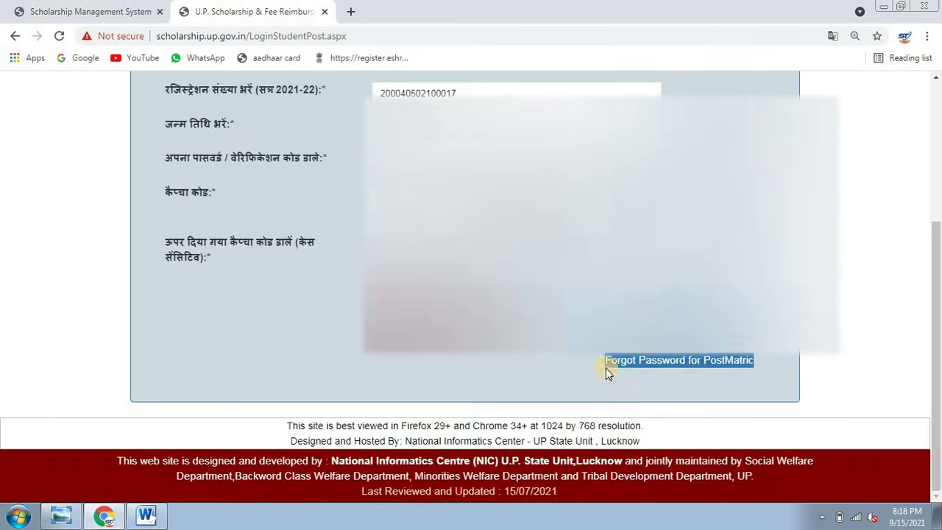
left_click(605, 364)
scroll(604, 375, "up", 2)
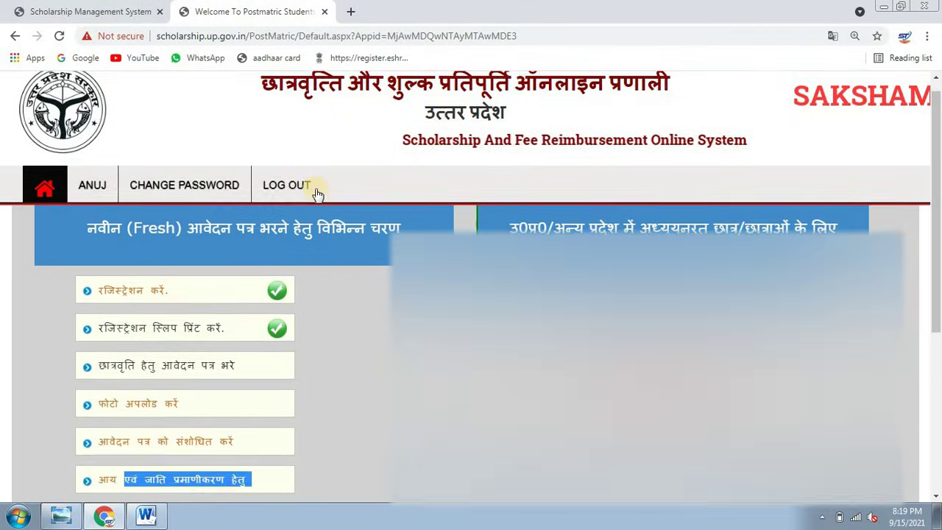
Step: Examine the fresh application stages, from registration through income and caste verification and the Aadhaar number to printing the application for checking
scroll(389, 231, "down", 1)
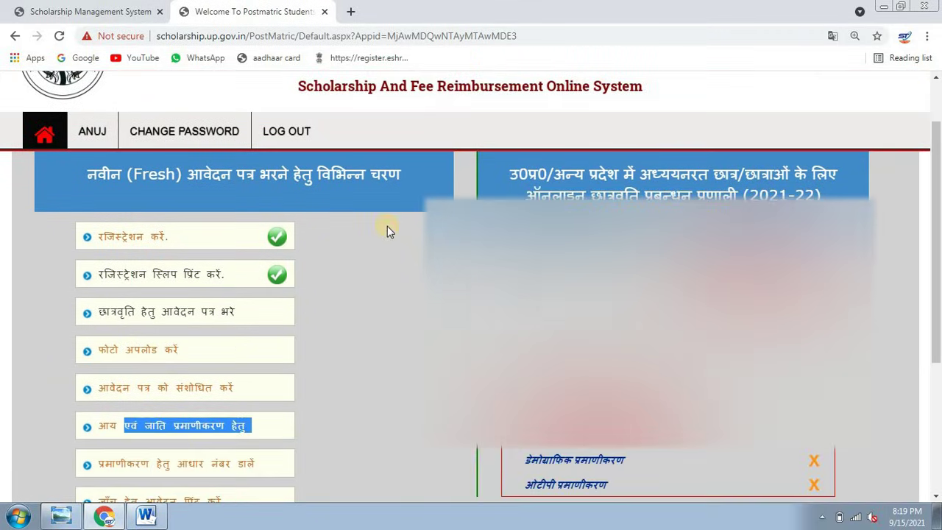
left_click_drag(111, 175, 379, 197)
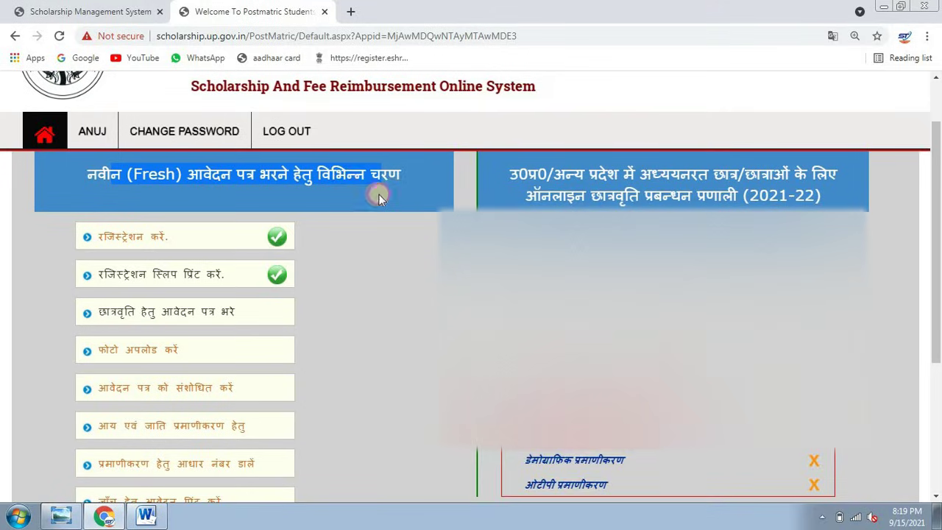
scroll(390, 194, "down", 2)
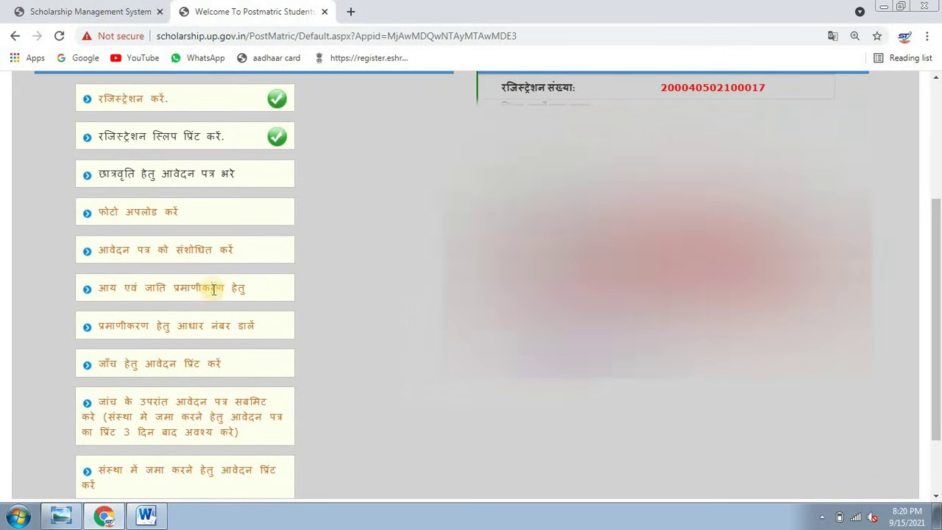
left_click_drag(100, 99, 198, 105)
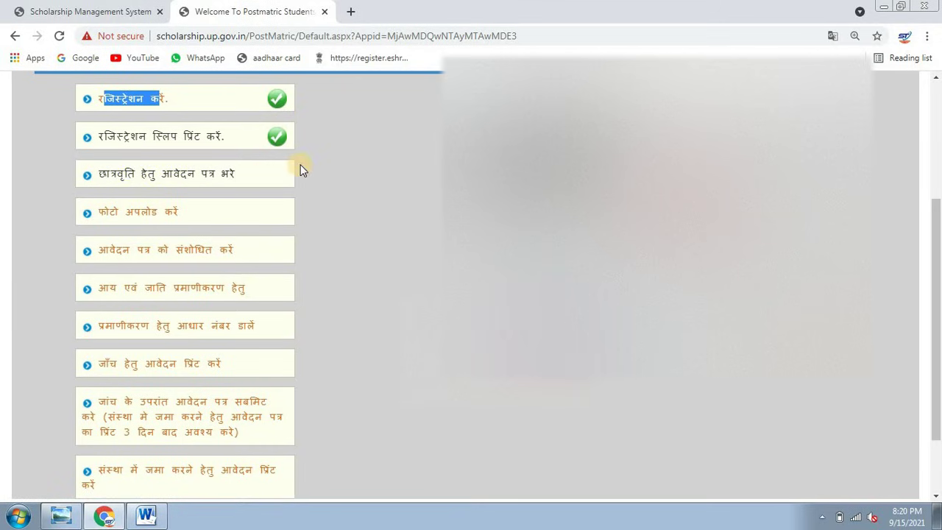
scroll(301, 165, "down", 2)
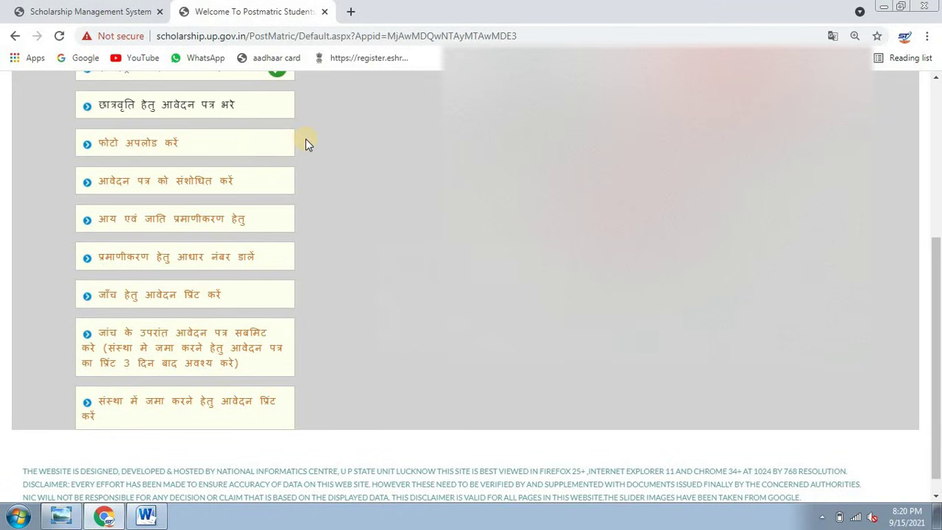
left_click_drag(117, 219, 262, 221)
left_click(262, 221)
scroll(294, 237, "down", 1)
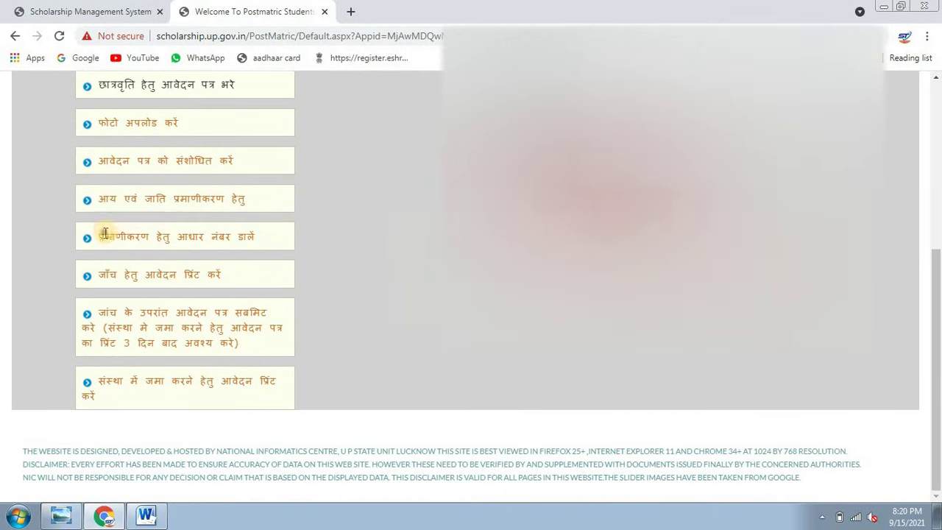
left_click_drag(104, 232, 246, 235)
left_click(256, 239)
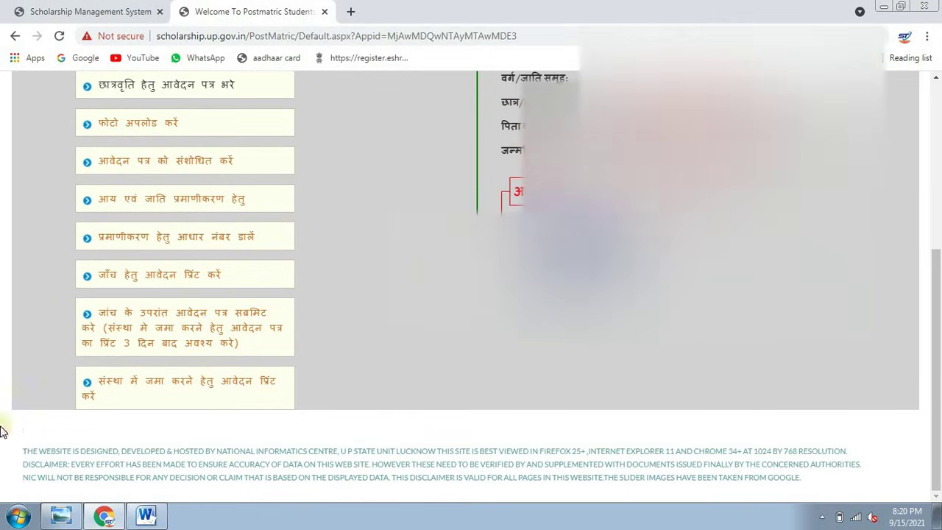
left_click_drag(105, 274, 228, 274)
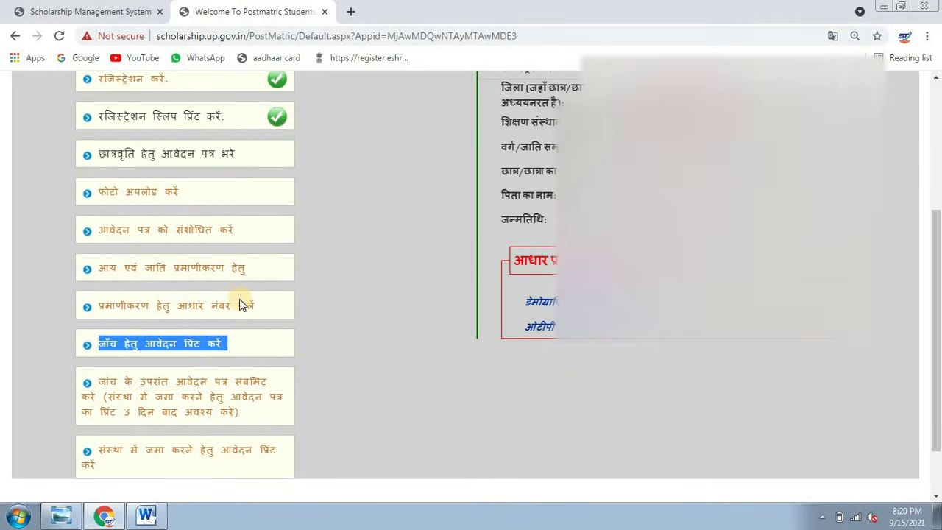
Step: Examine the application correction stage and the final submission stage, including the instruction on printing after 3 days
scroll(265, 361, "up", 1)
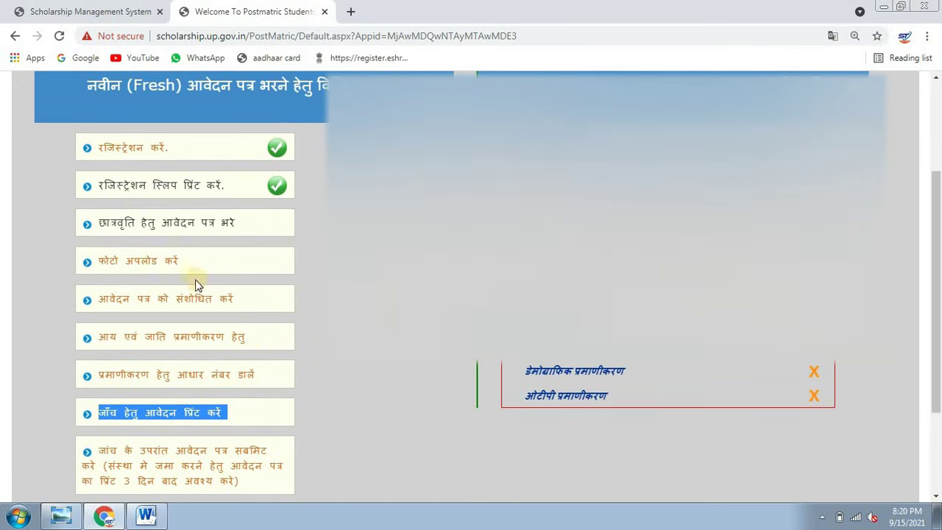
left_click_drag(137, 301, 185, 300)
triple_click(185, 300)
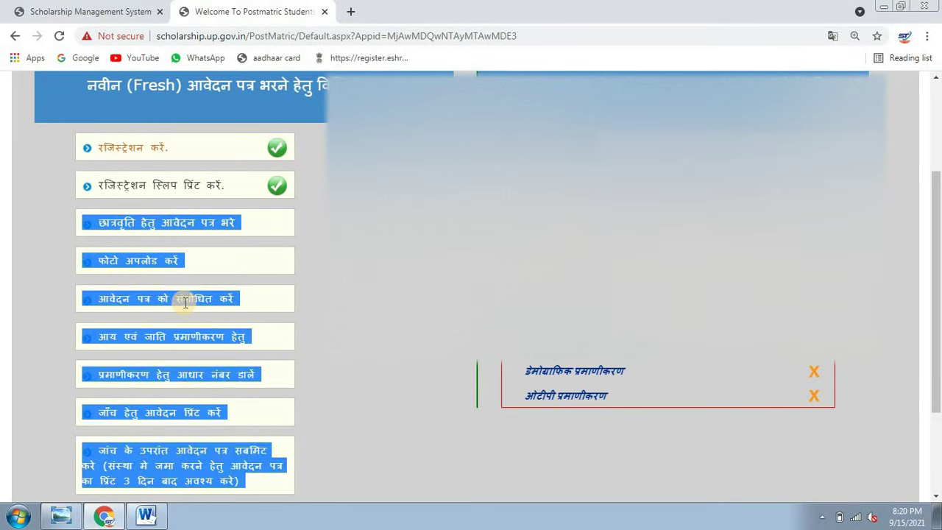
left_click(258, 293)
scroll(221, 250, "down", 1)
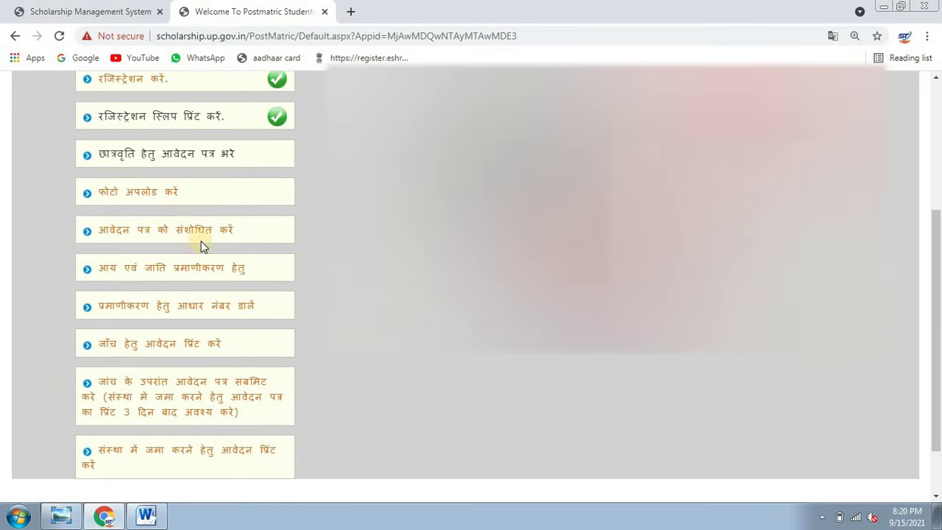
scroll(243, 340, "down", 1)
left_click_drag(97, 312, 240, 343)
left_click(240, 343)
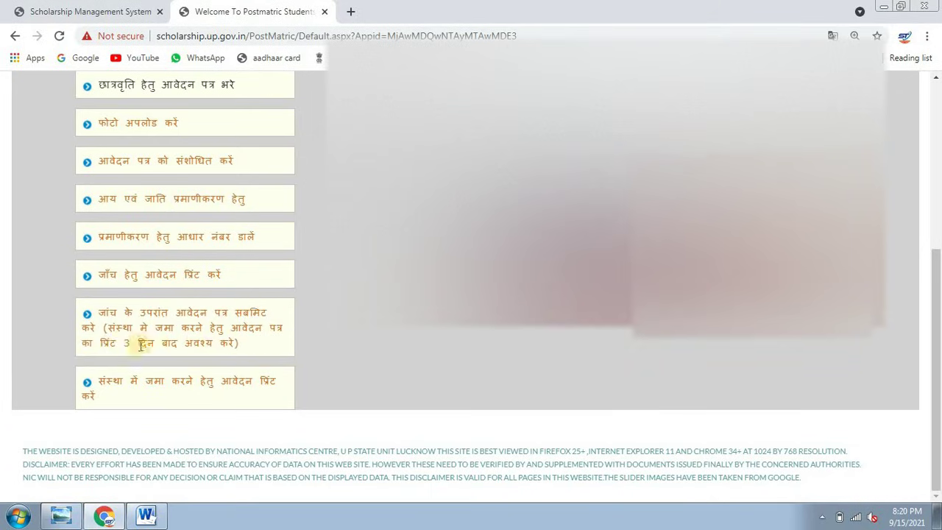
left_click_drag(109, 343, 246, 342)
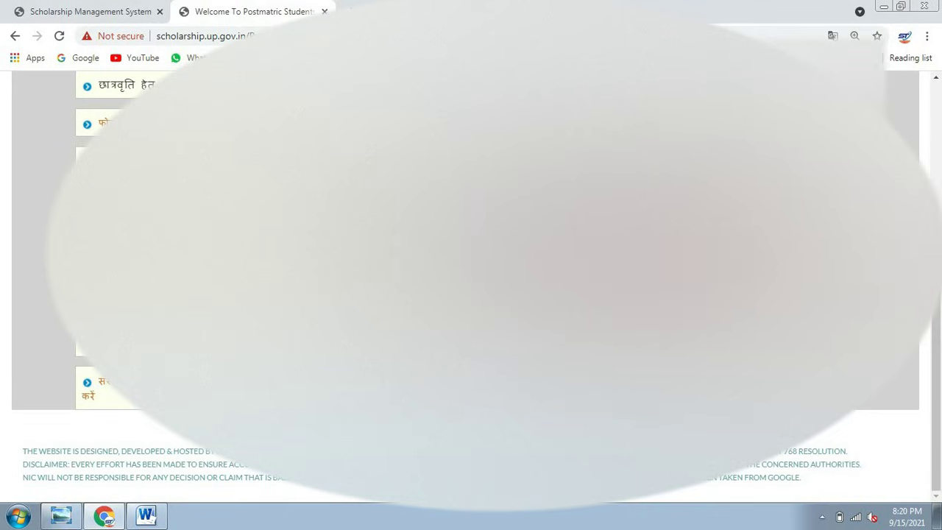
Step: Open the scholarship application form and look through its educational details section down to the previous qualifications table
scroll(471, 279, "up", 5)
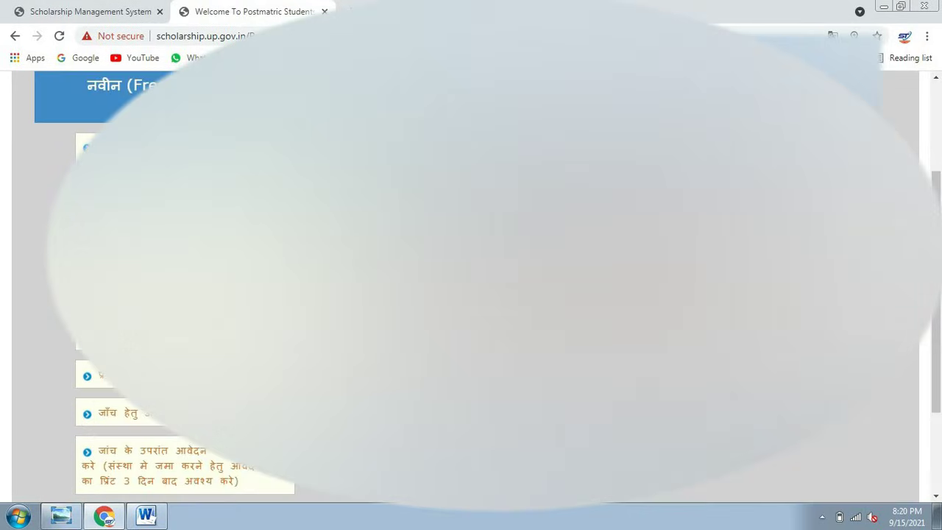
scroll(471, 280, "up", 2)
scroll(471, 279, "down", 5)
scroll(471, 280, "up", 5)
scroll(471, 280, "up", 1)
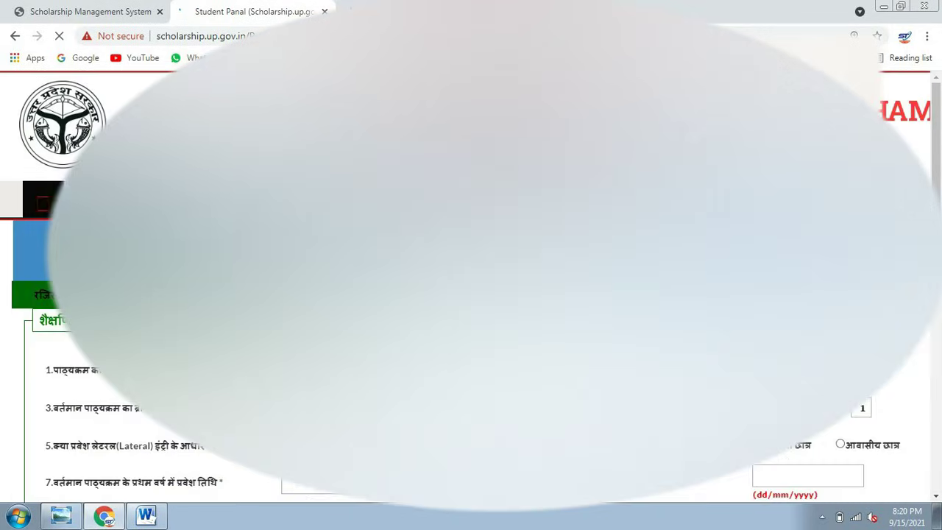
scroll(472, 294, "down", 1)
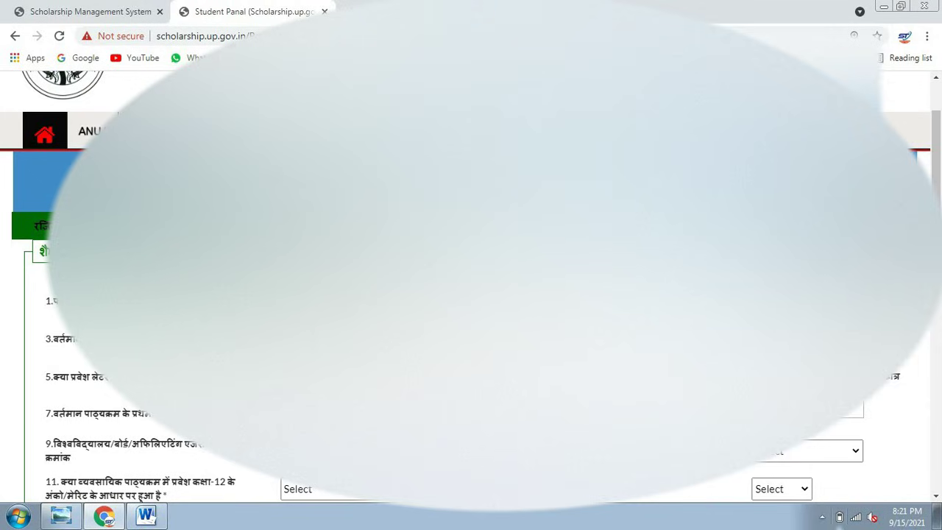
scroll(471, 294, "down", 1)
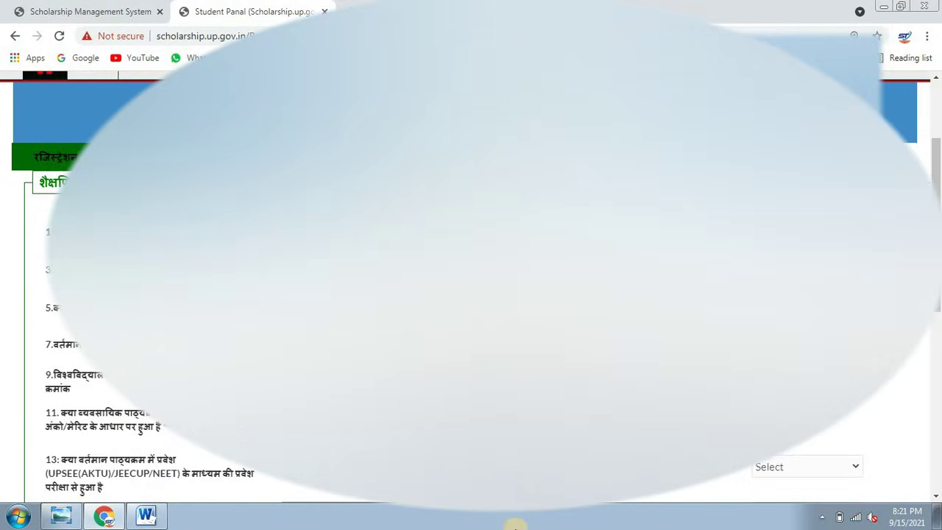
scroll(471, 294, "down", 1)
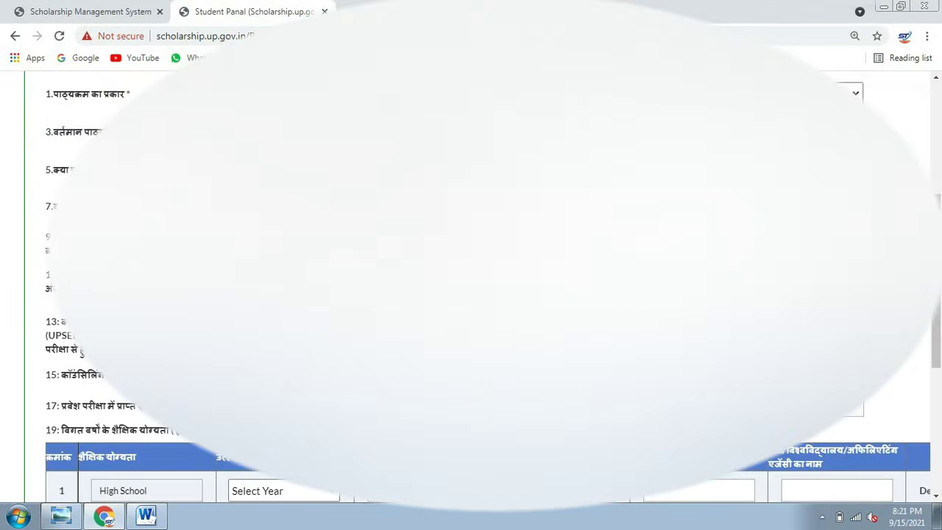
Step: Examine the course, admission and entrance exam questions of the educational details section
left_click_drag(75, 132, 147, 133)
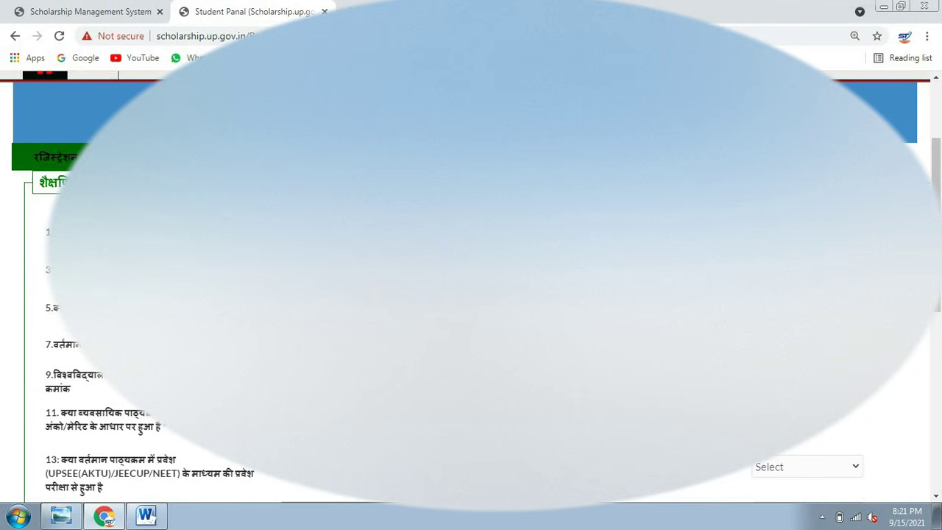
scroll(471, 295, "down", 2)
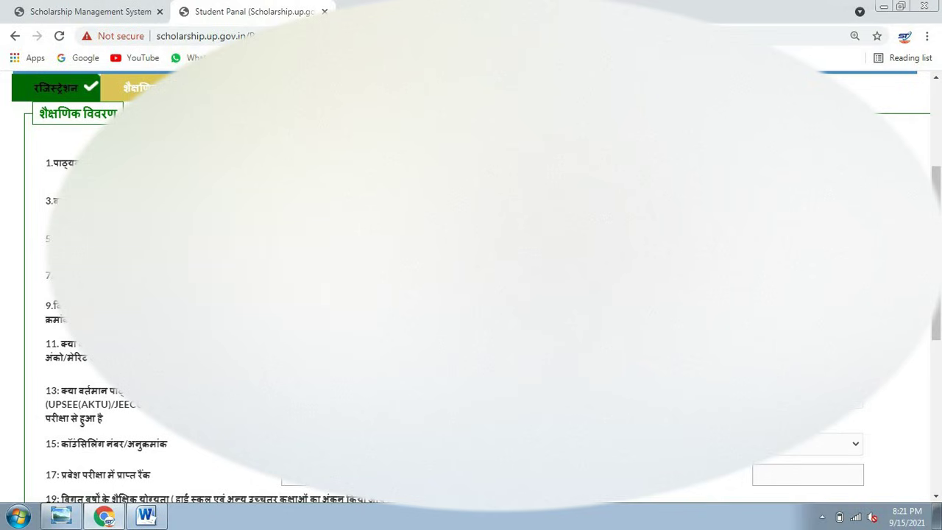
scroll(471, 295, "down", 4)
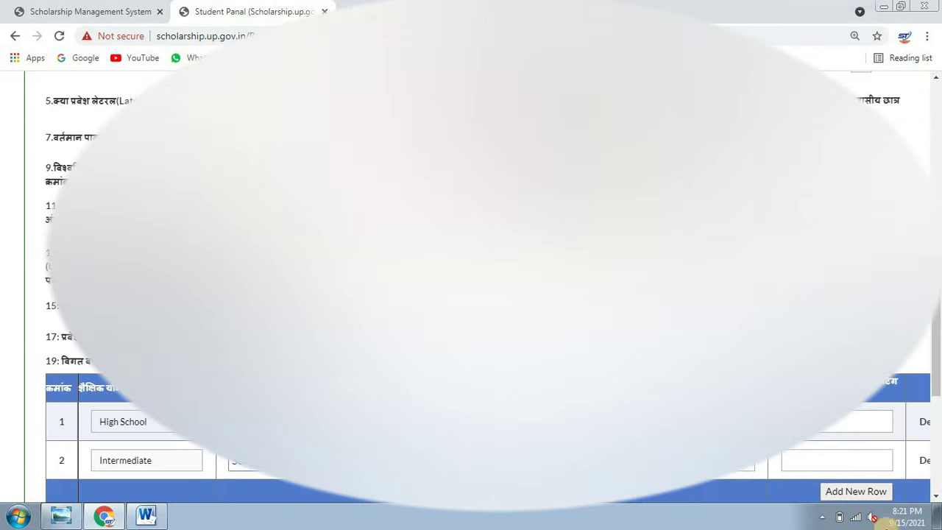
scroll(471, 294, "up", 4)
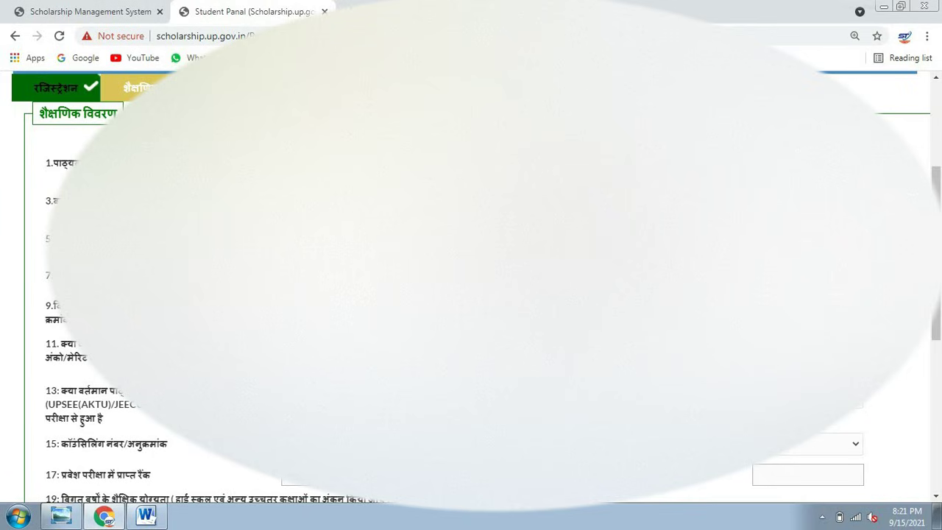
scroll(471, 294, "down", 2)
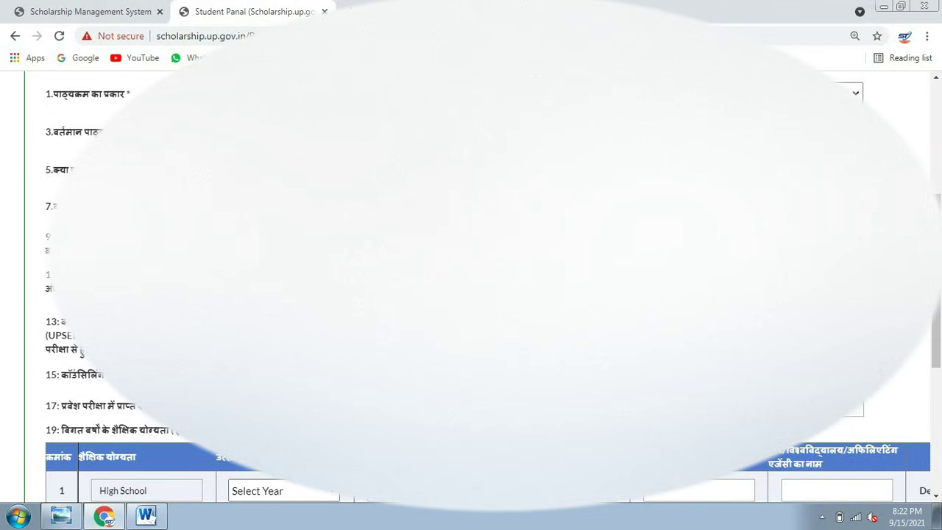
scroll(471, 288, "down", 1)
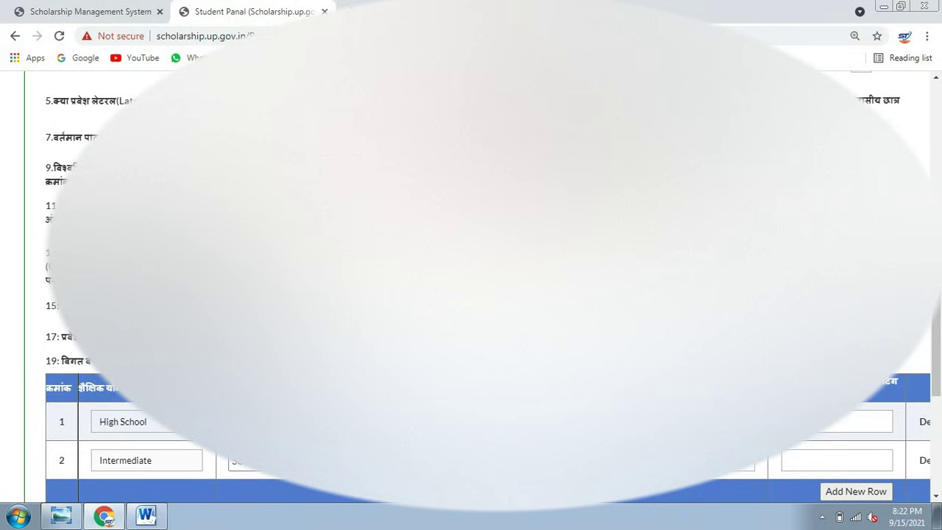
Step: Choose a list option for the current course questions in the educational details section
left_click(284, 461)
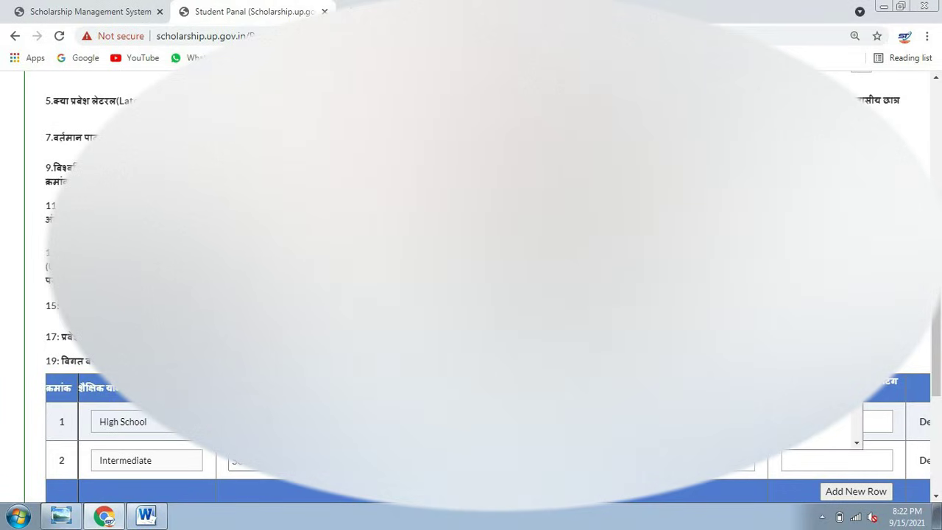
scroll(545, 294, "up", 1)
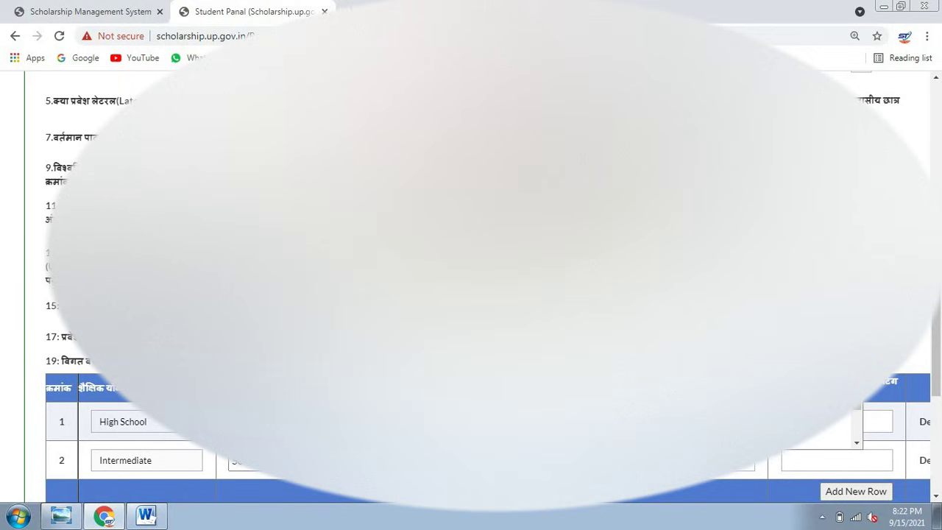
scroll(545, 294, "up", 2)
scroll(544, 258, "up", 3)
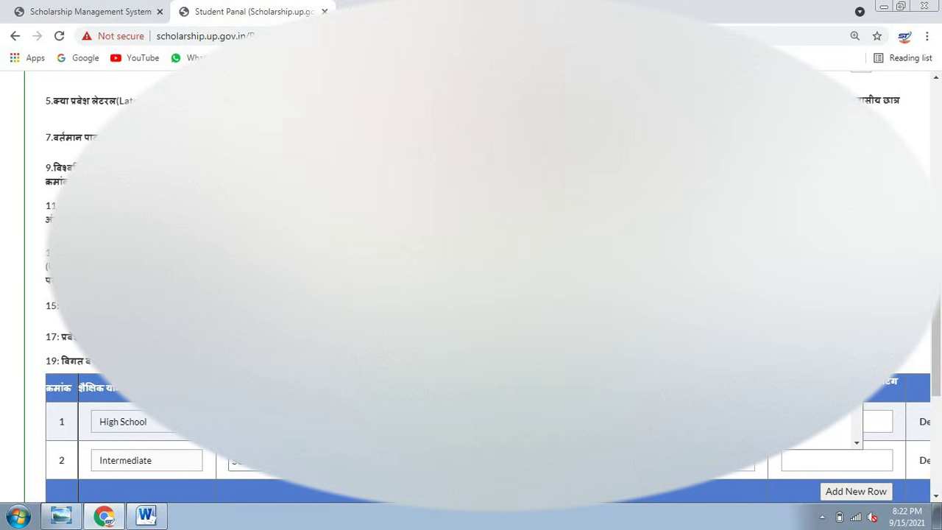
left_click(545, 295)
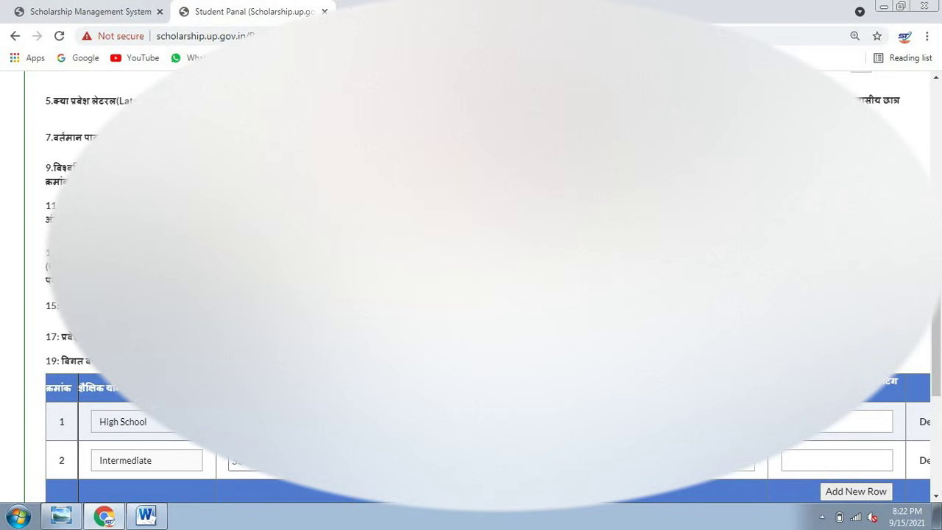
Step: Choose the passing year in the High School row and submit the educational details with the declaration accepted
scroll(44, 331, "down", 1)
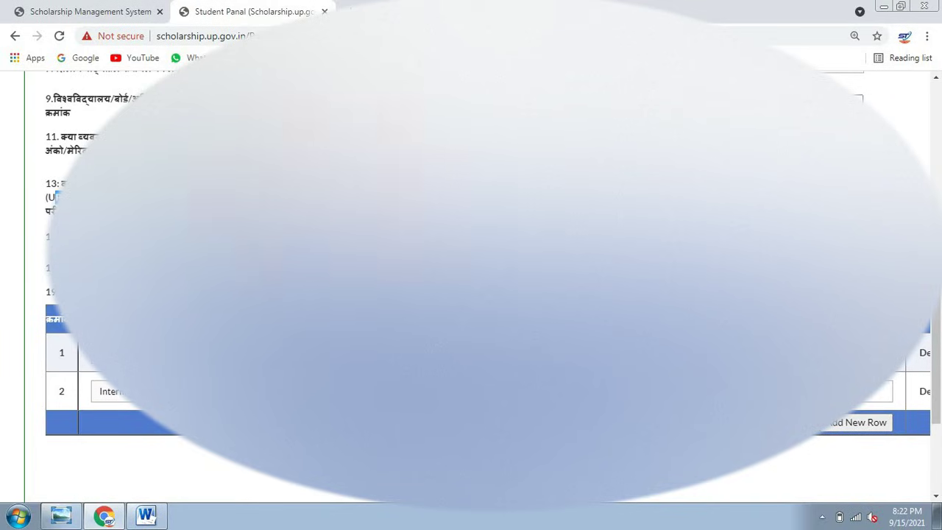
scroll(55, 196, "down", 1)
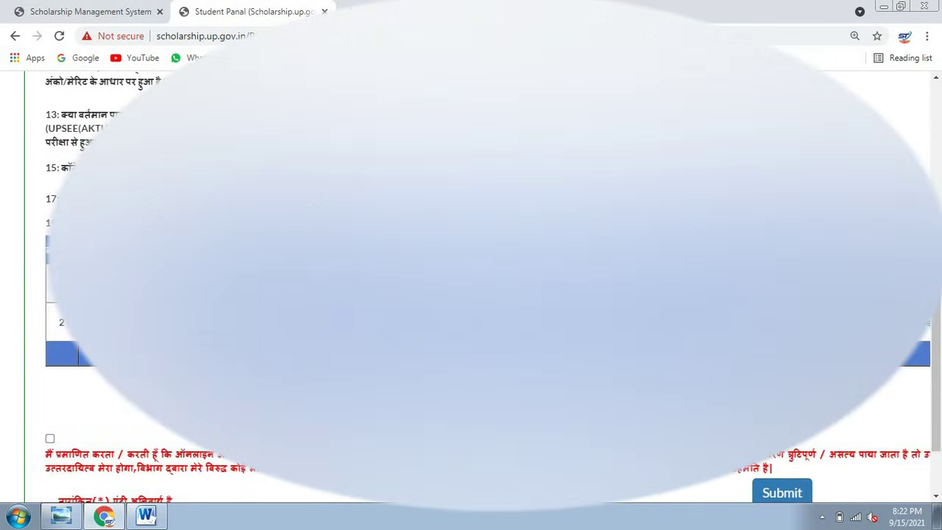
left_click(284, 284)
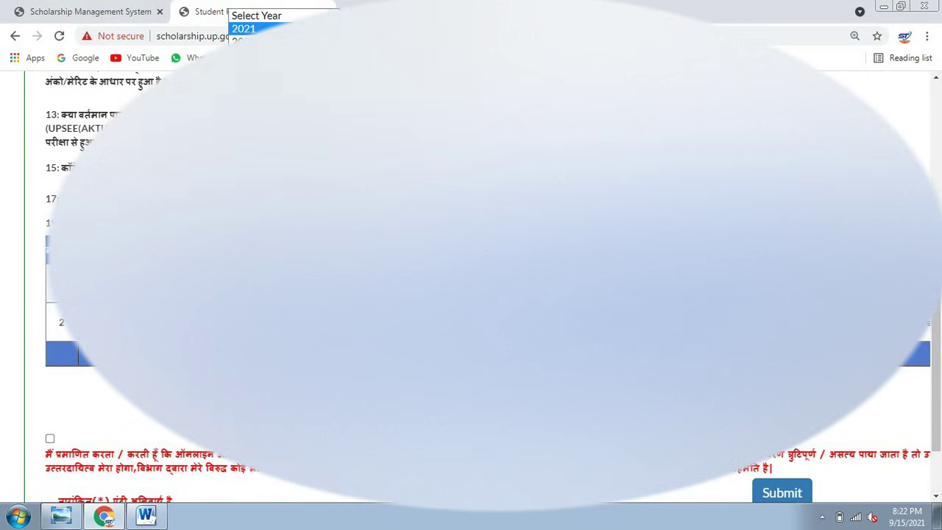
left_click(283, 59)
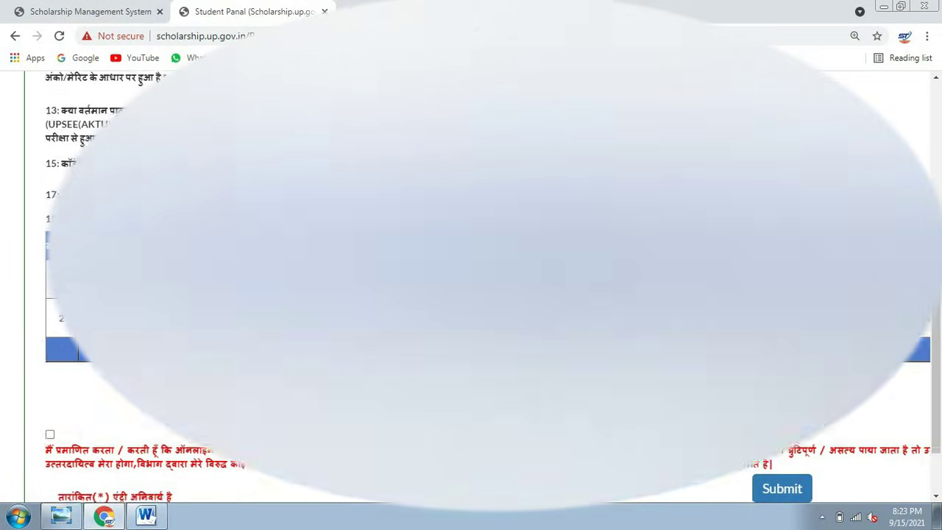
scroll(471, 295, "down", 2)
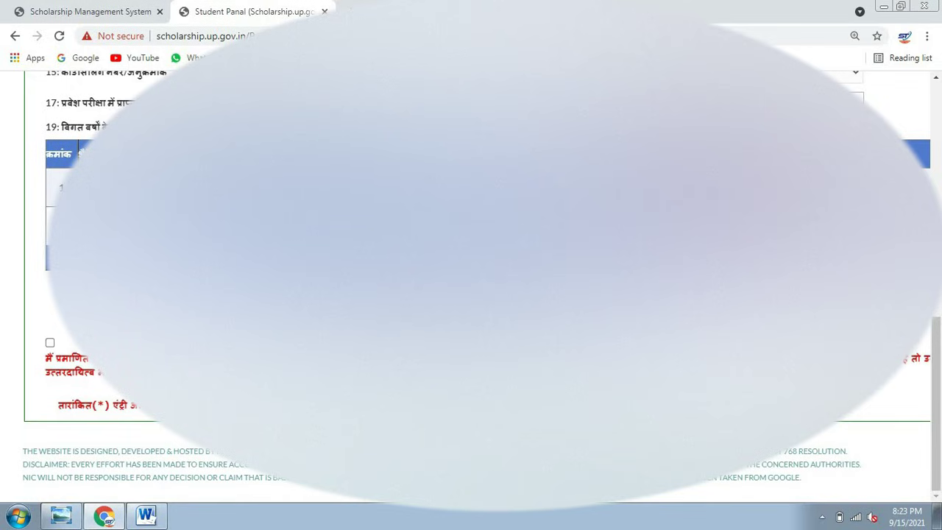
left_click(49, 342)
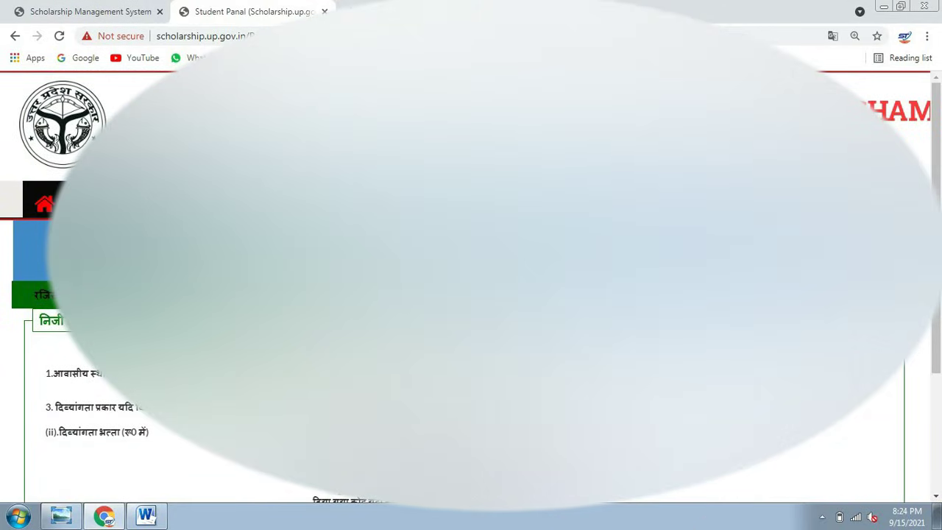
Step: Review the personal details section and update it with the declaration accepted
scroll(120, 403, "down", 1)
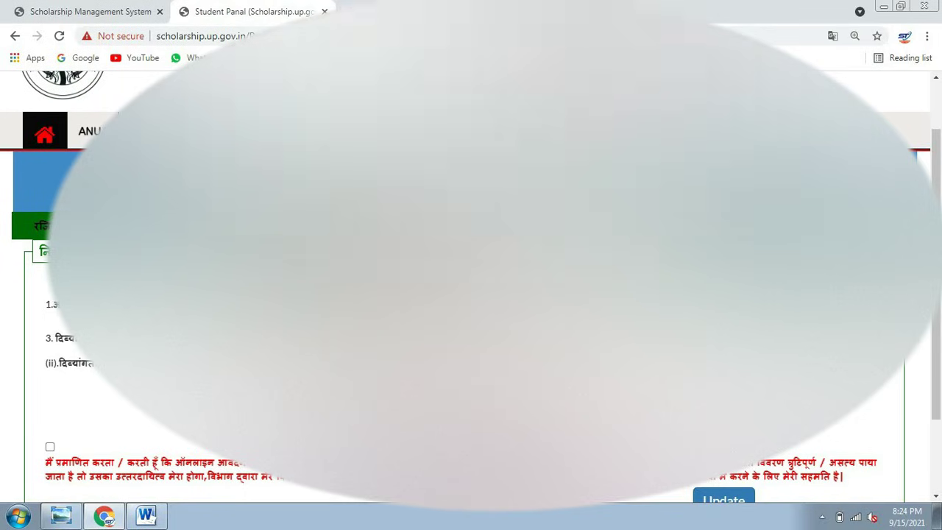
key("ctrl+minus")
key("ctrl+minus")
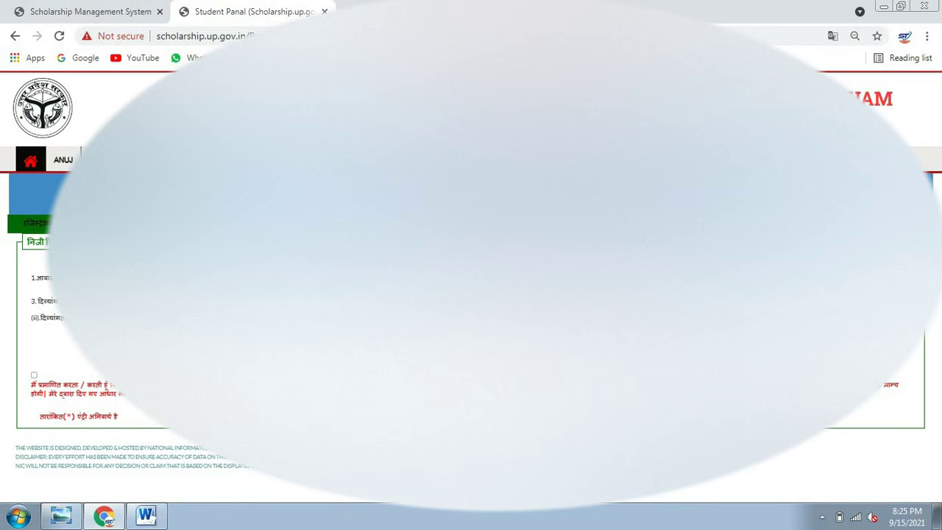
key("ctrl+plus")
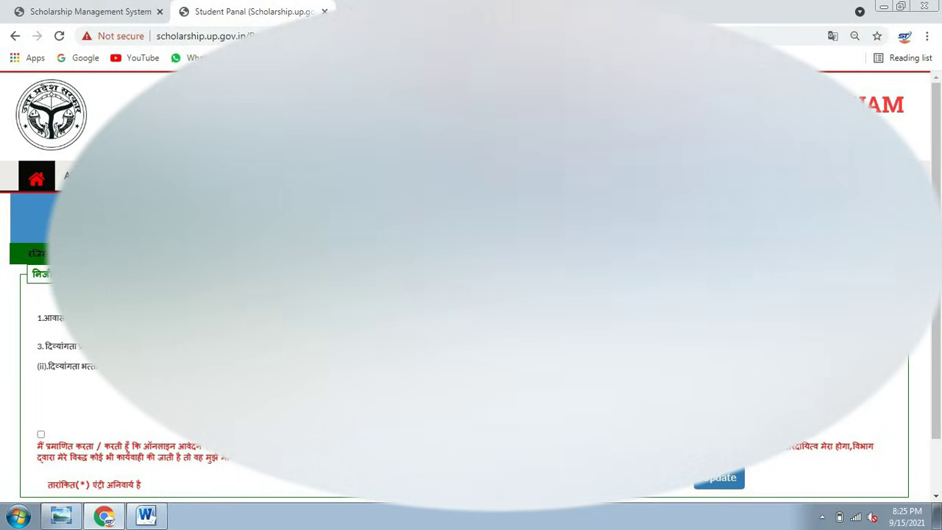
scroll(11, 313, "down", 1)
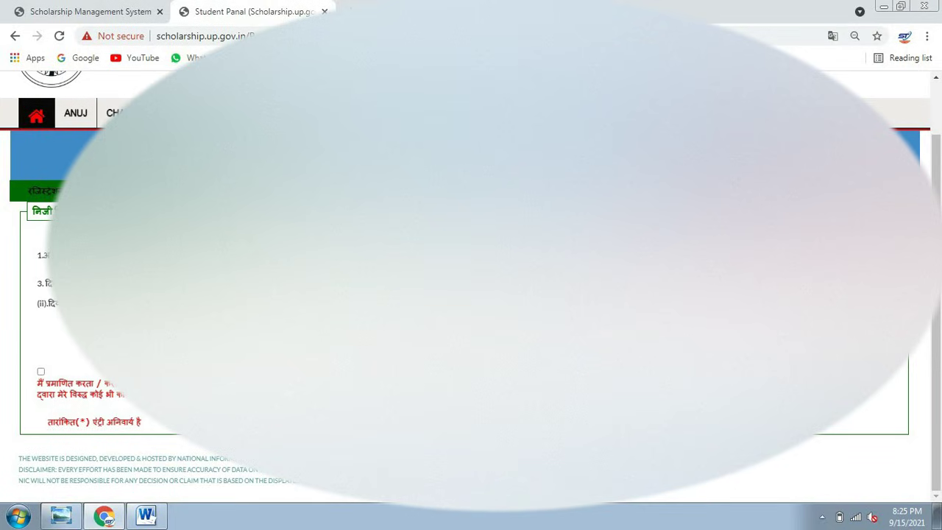
left_click(40, 372)
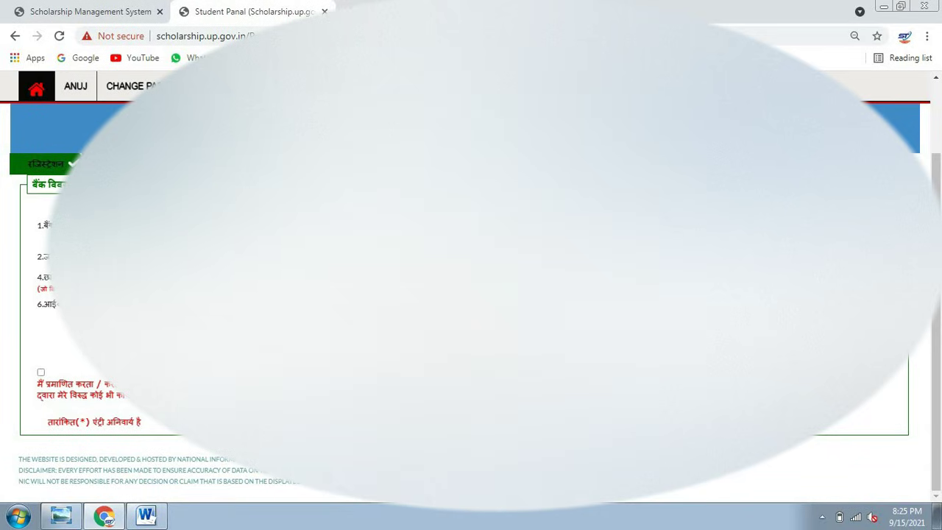
Step: Choose the bank's district and update the bank details section with the declaration accepted
left_click(302, 257)
left_click(301, 389)
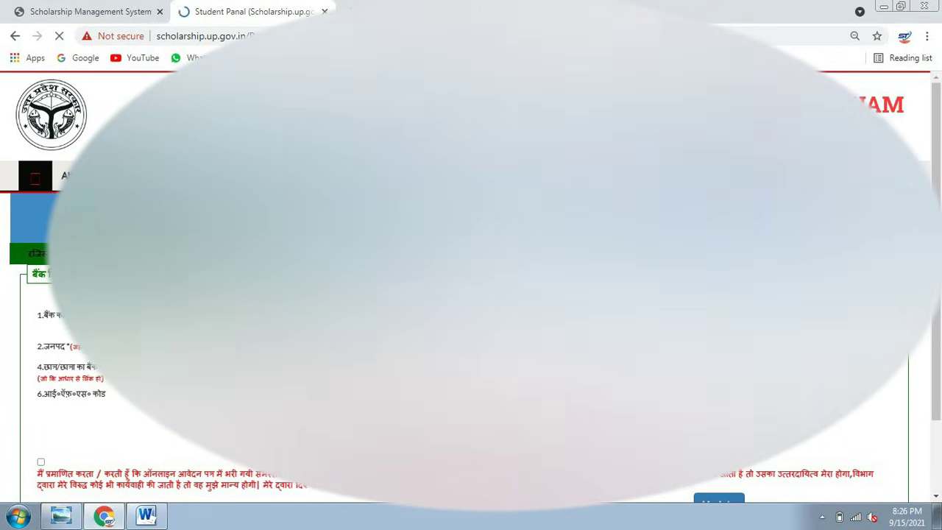
scroll(471, 295, "down", 1)
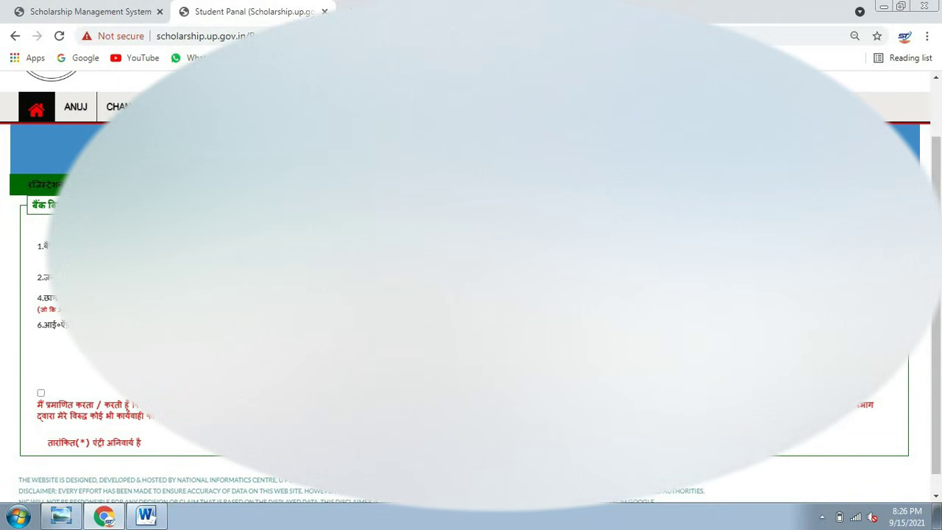
left_click(41, 393)
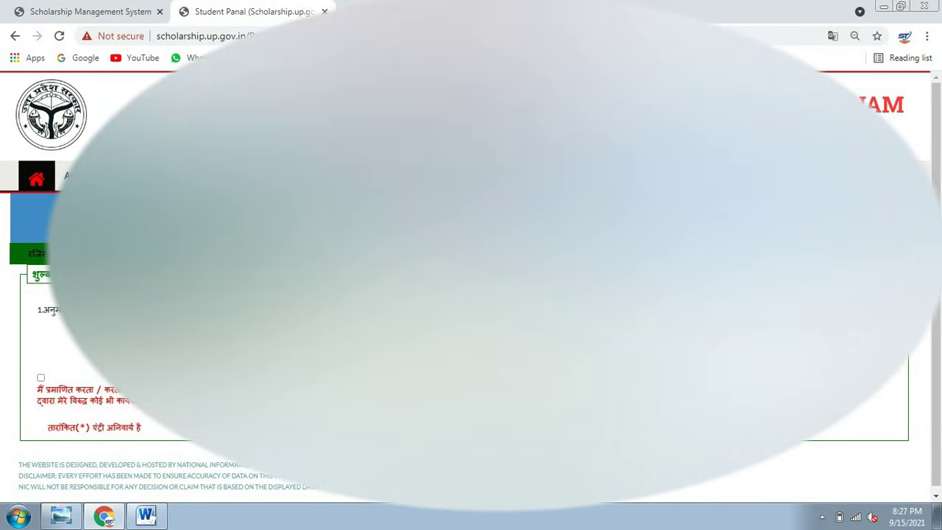
Step: Accept the declarations in the fee details and previous year's result sections and update both sections
left_click(40, 377)
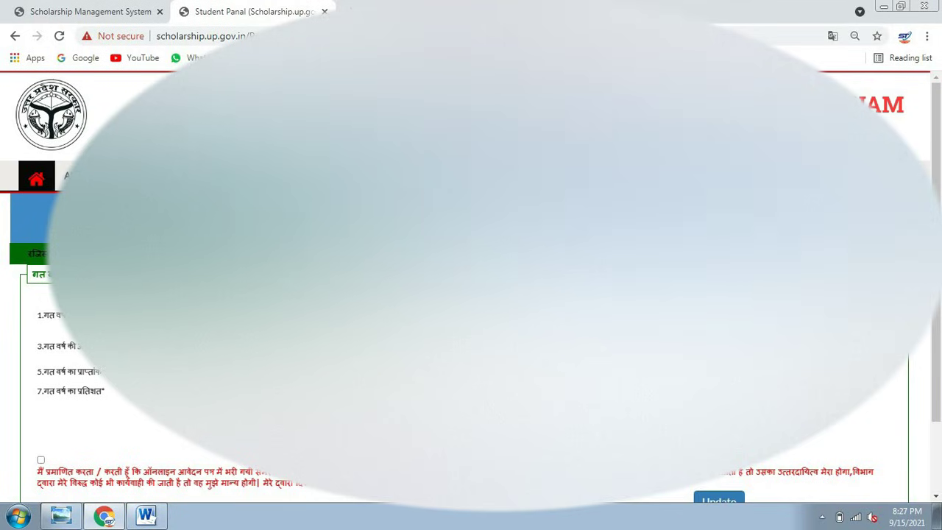
scroll(471, 295, "down", 1)
scroll(471, 295, "down", 1)
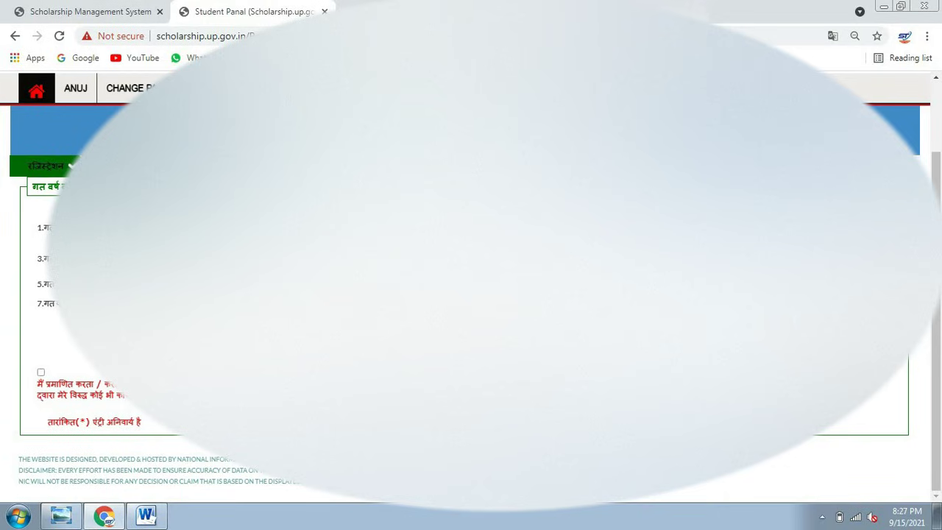
left_click(41, 372)
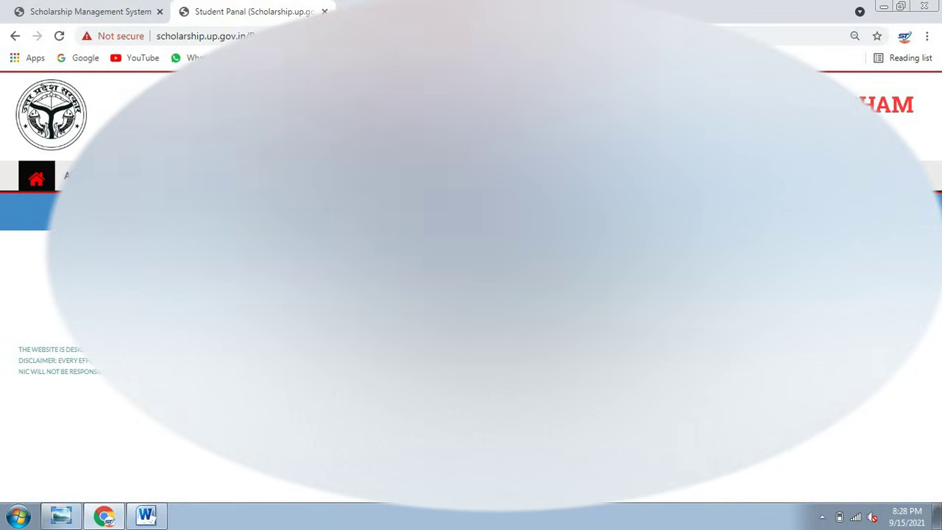
Step: Open the photo upload stage from the student home page and upload the file named photo
left_click(36, 178)
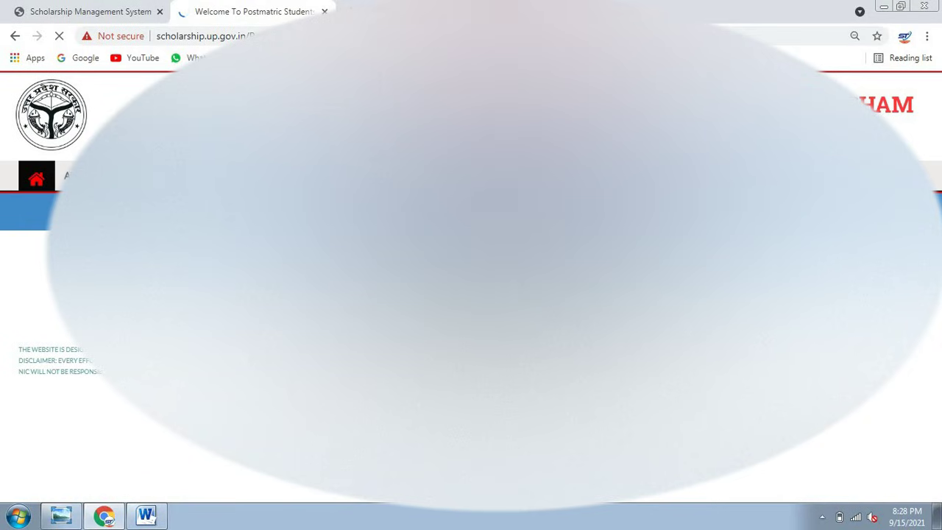
scroll(471, 265, "down", 5)
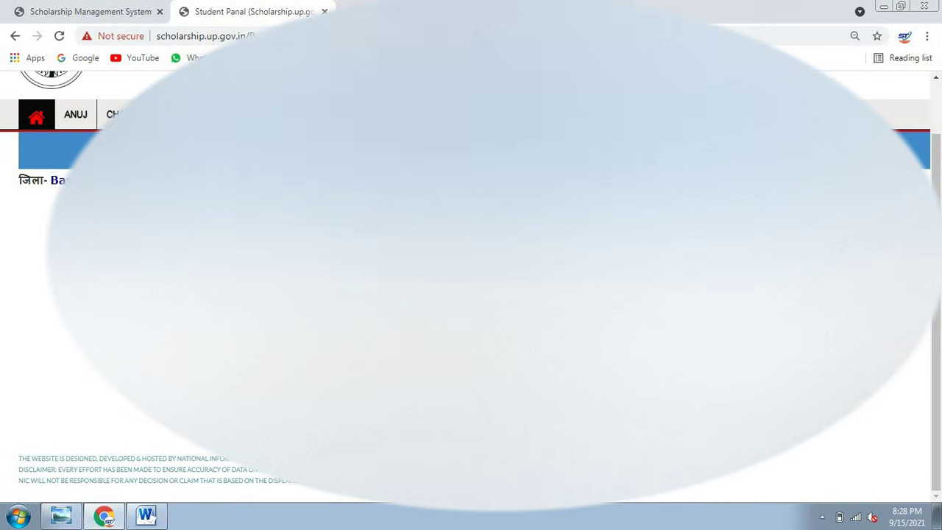
left_click(316, 412)
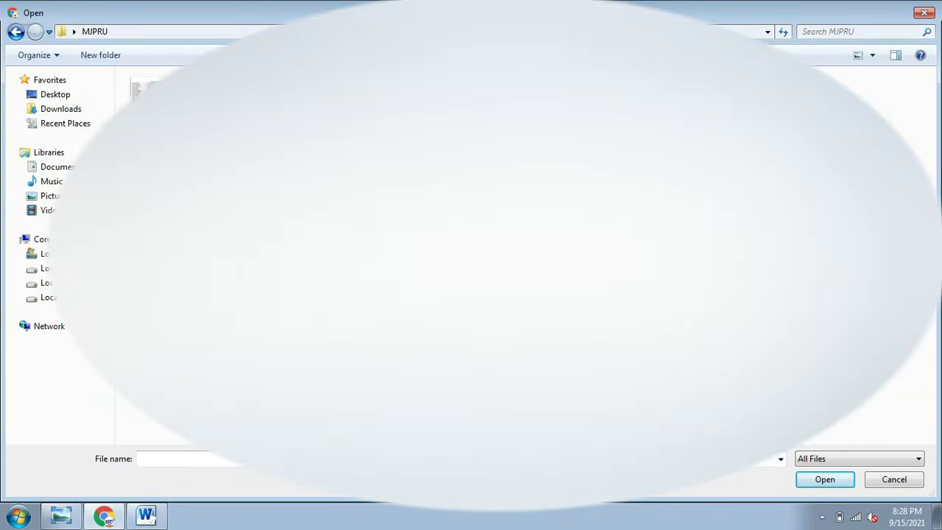
type("photo")
key("Return")
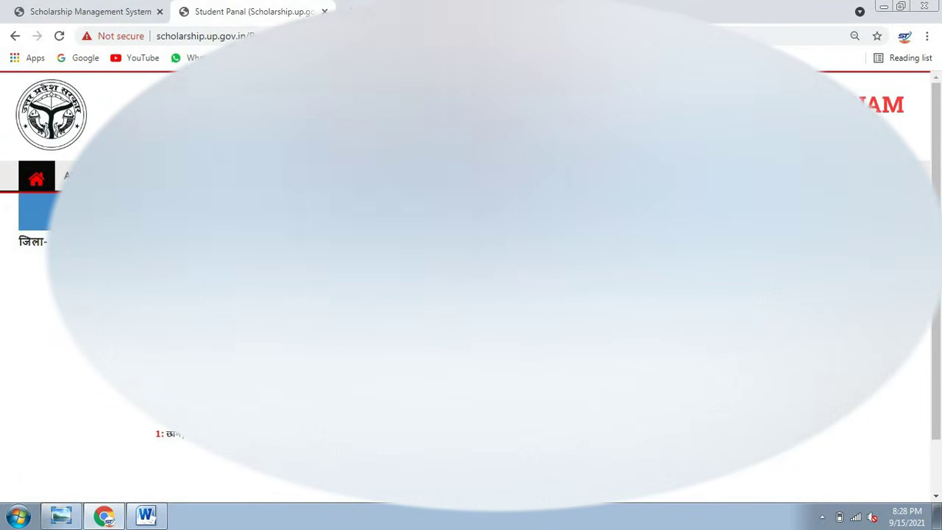
scroll(471, 295, "down", 1)
Step: Return to the application stages and open the income and caste certificate verification
left_click(37, 178)
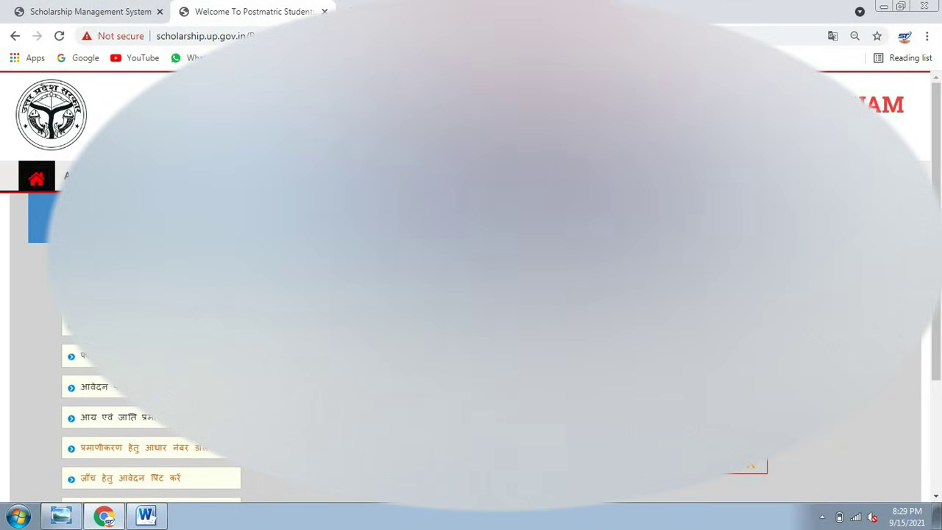
scroll(37, 178, "down", 5)
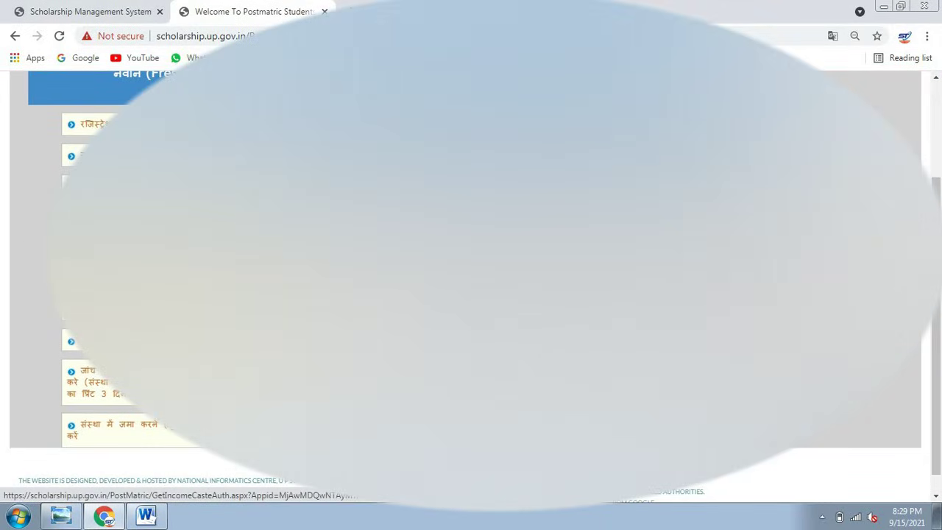
left_click(177, 251)
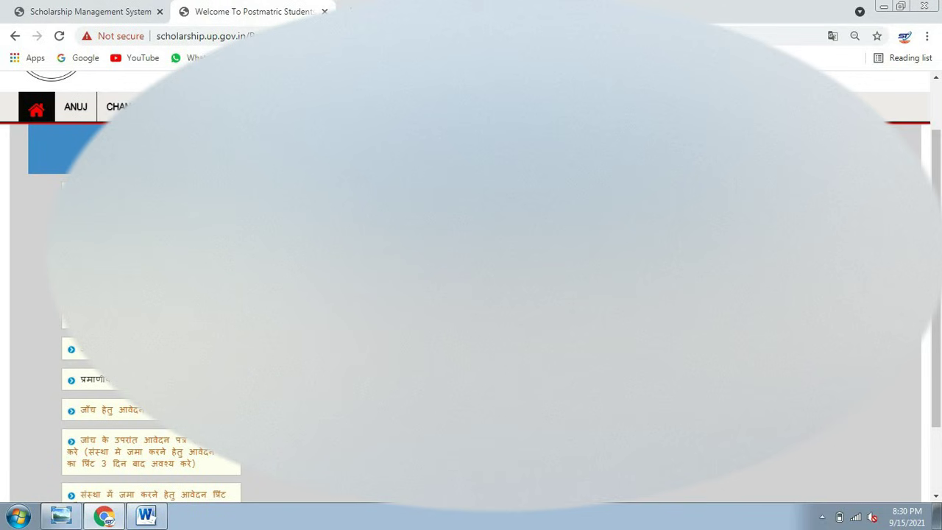
Step: Open the Aadhaar number authentication stage, review its demographic authentication fields and tick the Aadhaar consent statement
left_click(94, 379)
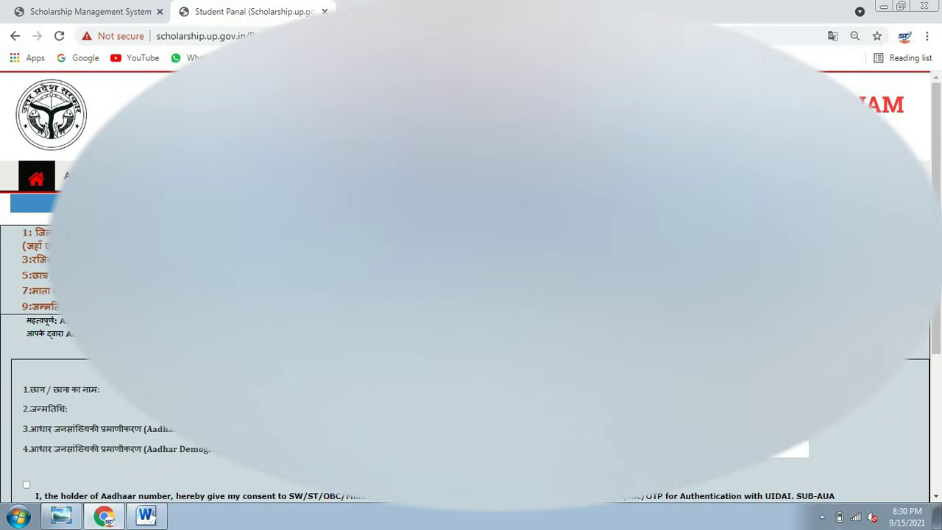
scroll(471, 294, "down", 2)
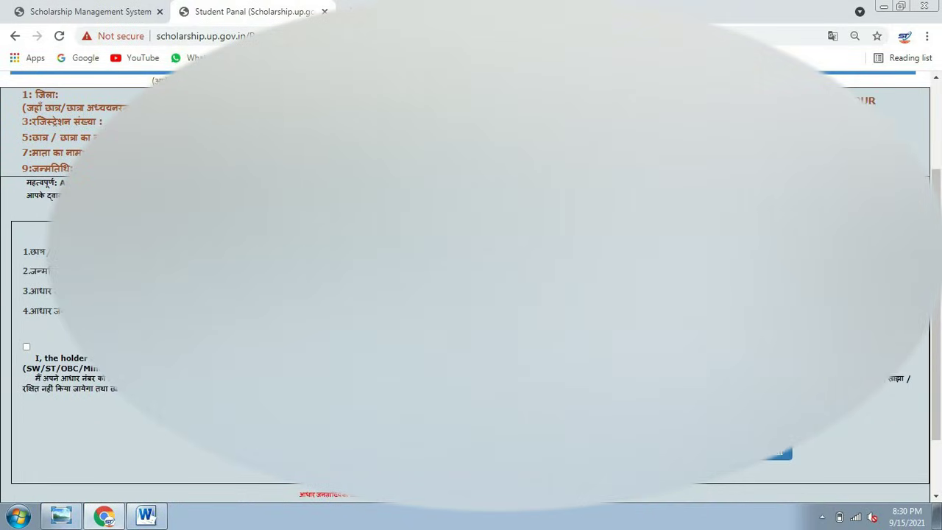
triple_click(132, 311)
left_click(133, 302)
triple_click(111, 291)
left_click(133, 287)
left_click(27, 346)
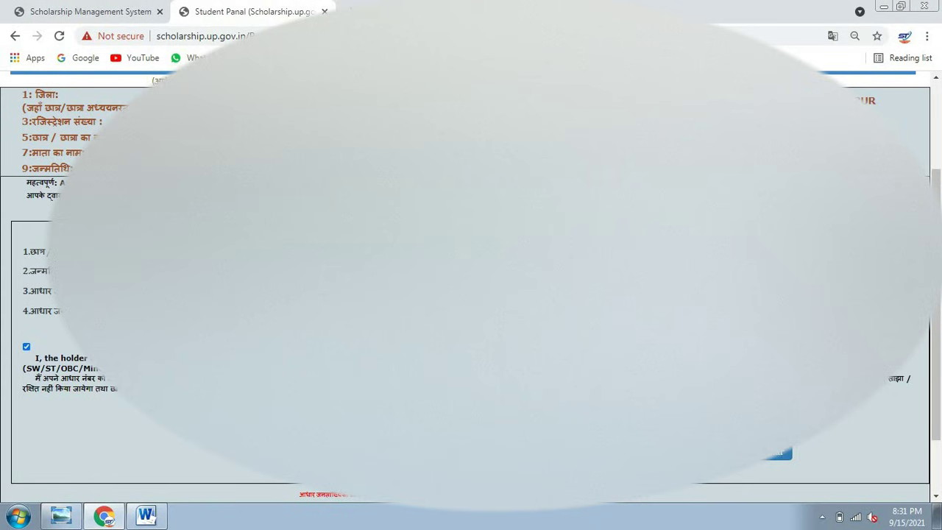